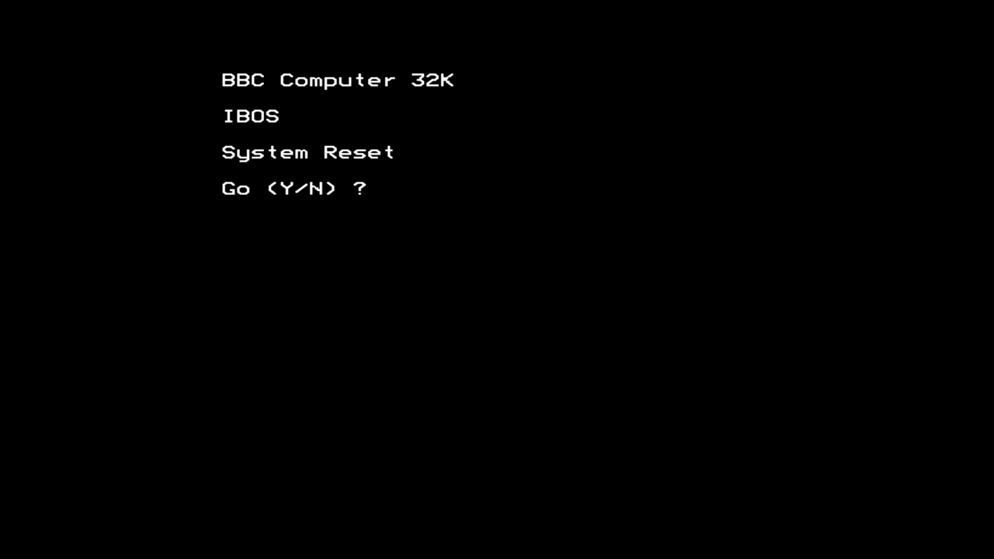
Confirm the system reset and list the installed ROMs with *ROMS.
{"action": "key", "text": "y"}
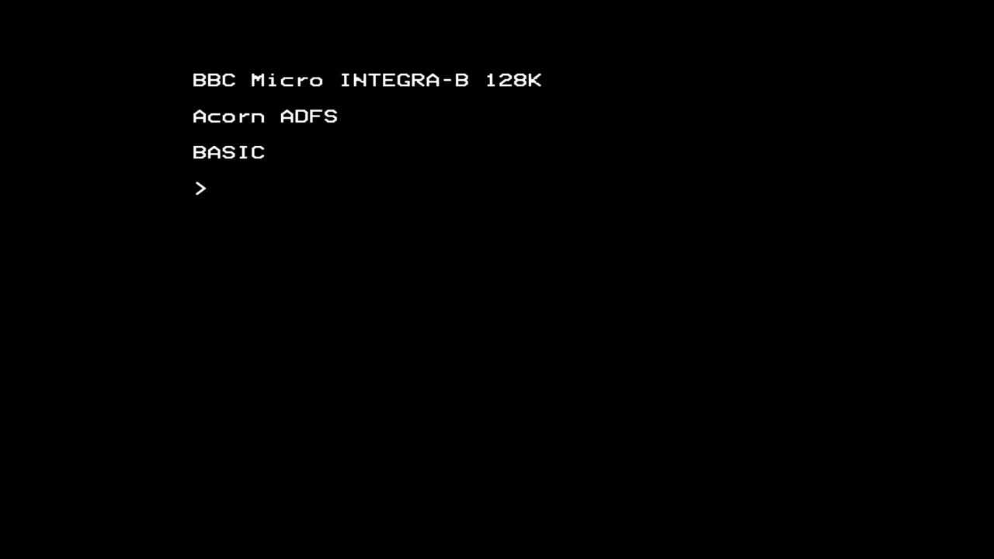
{"action": "type", "text": "*ROMS"}
{"action": "key", "text": "Return"}
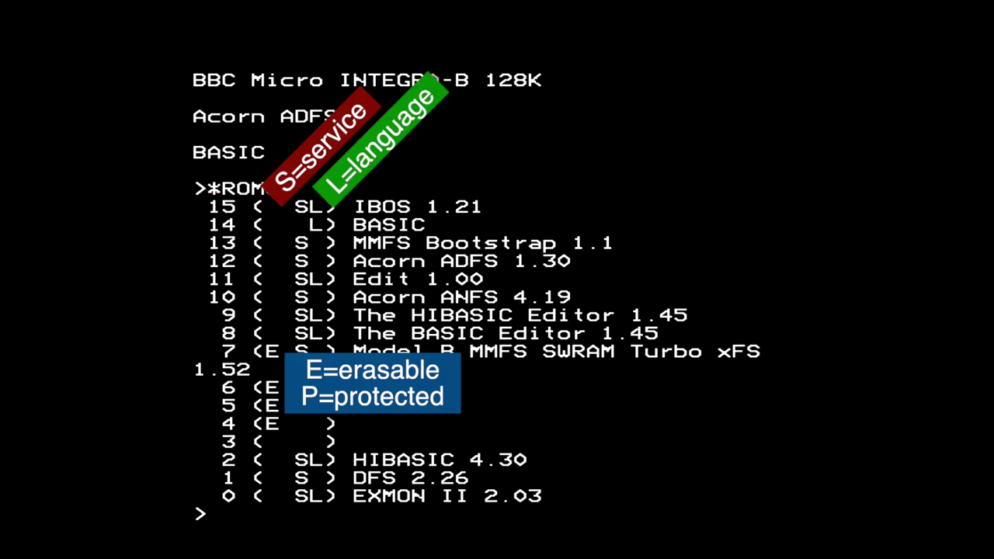
Unplug ROM 11 and restart the machine to check the ROM list again.
{"action": "type", "text": "*UNPLUG 11"}
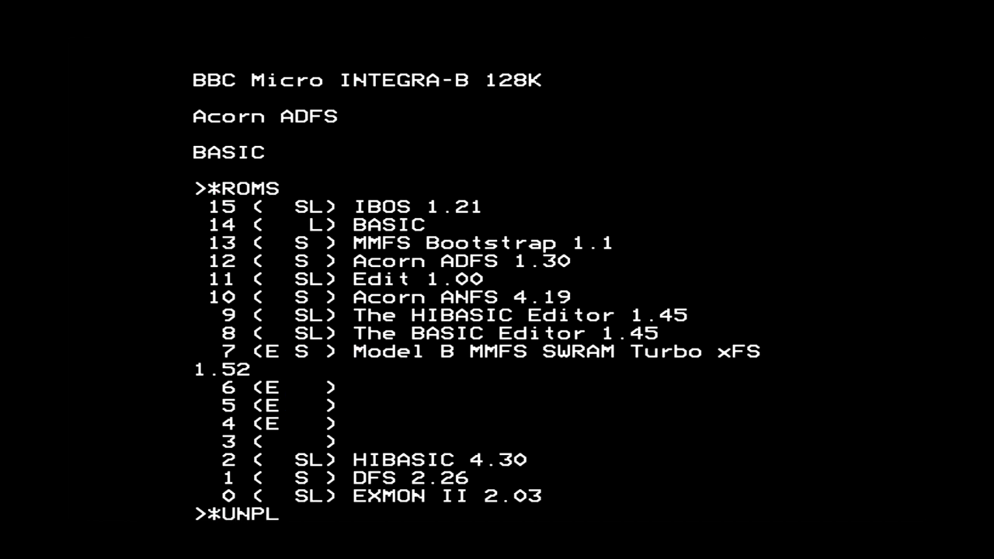
{"action": "key", "text": "Return"}
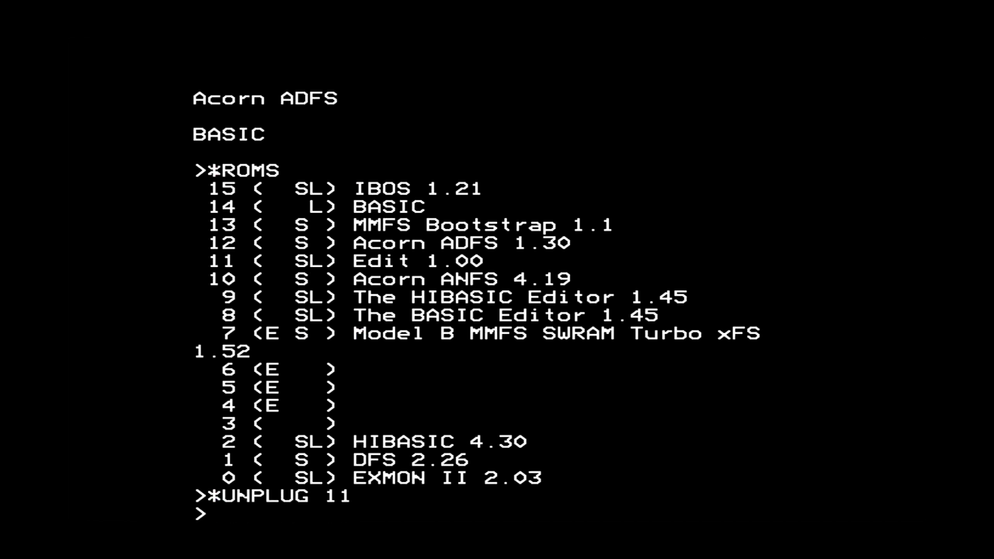
{"action": "key", "text": "F12"}
{"action": "type", "text": "*ROMS"}
{"action": "key", "text": "Return"}
Try to start the unplugged editor ROM with *EDIT.
{"action": "type", "text": "*E"}
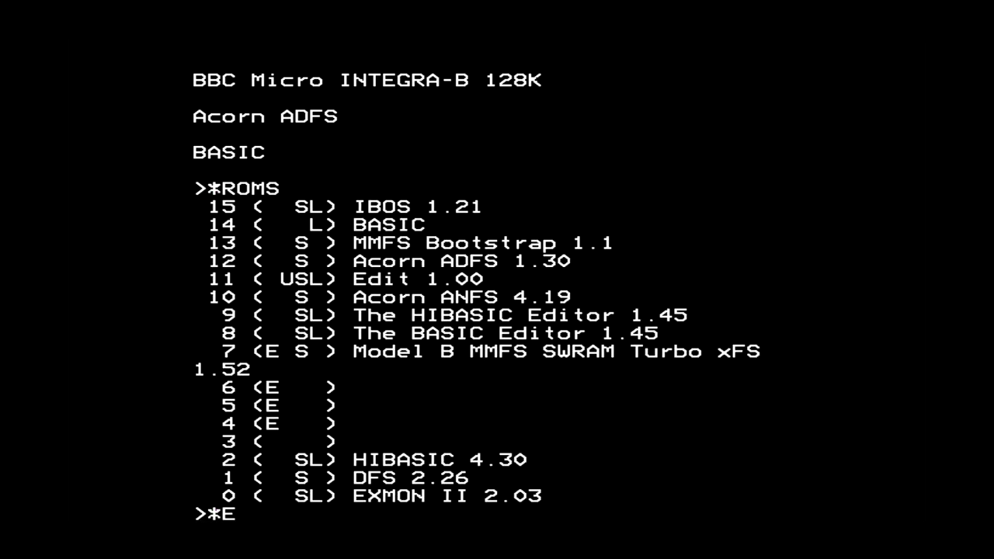
{"action": "type", "text": "DIT"}
{"action": "key", "text": "Return"}
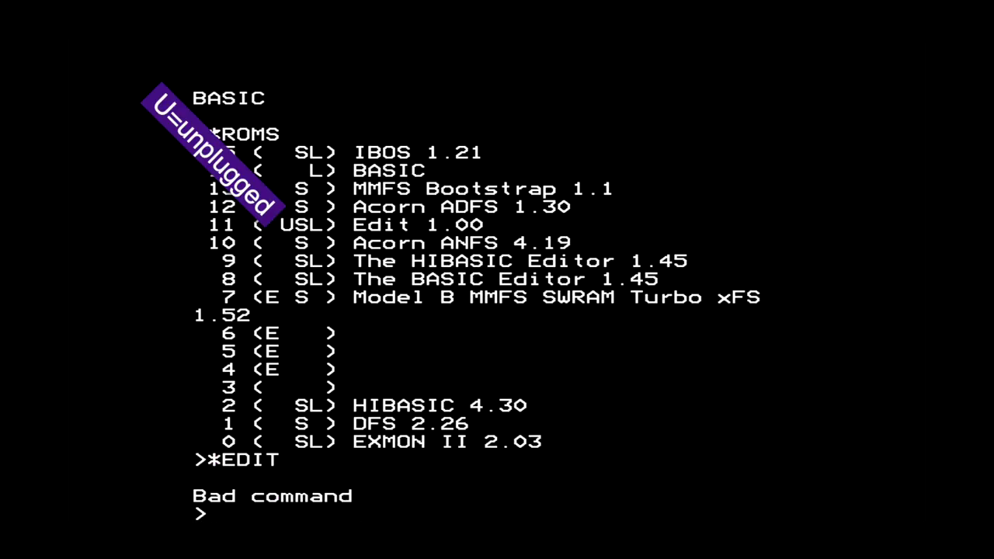
Reinsert ROM 11 and verify it with the ROM list and the *EDIT command.
{"action": "type", "text": "*INSERT 11"}
{"action": "key", "text": "Return"}
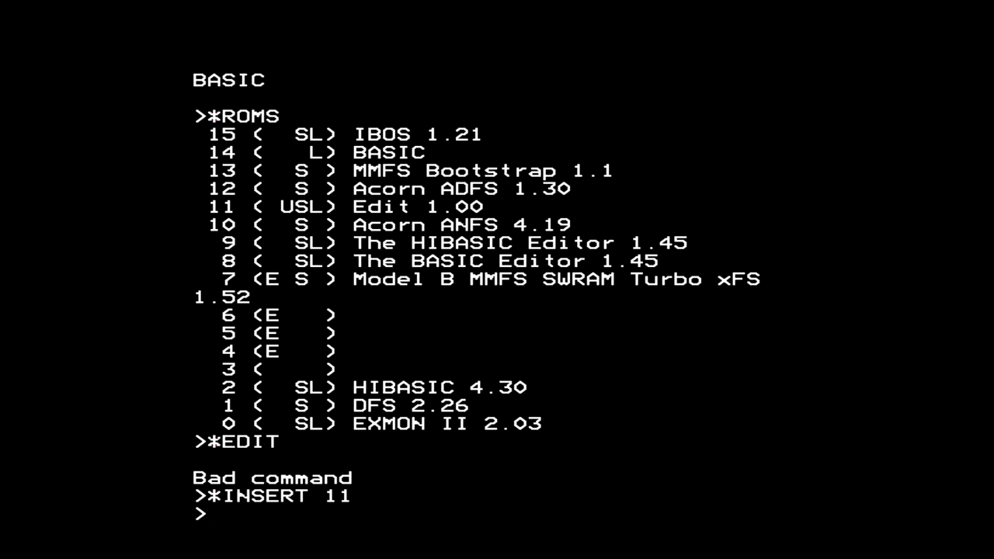
{"action": "type", "text": "*ROMS"}
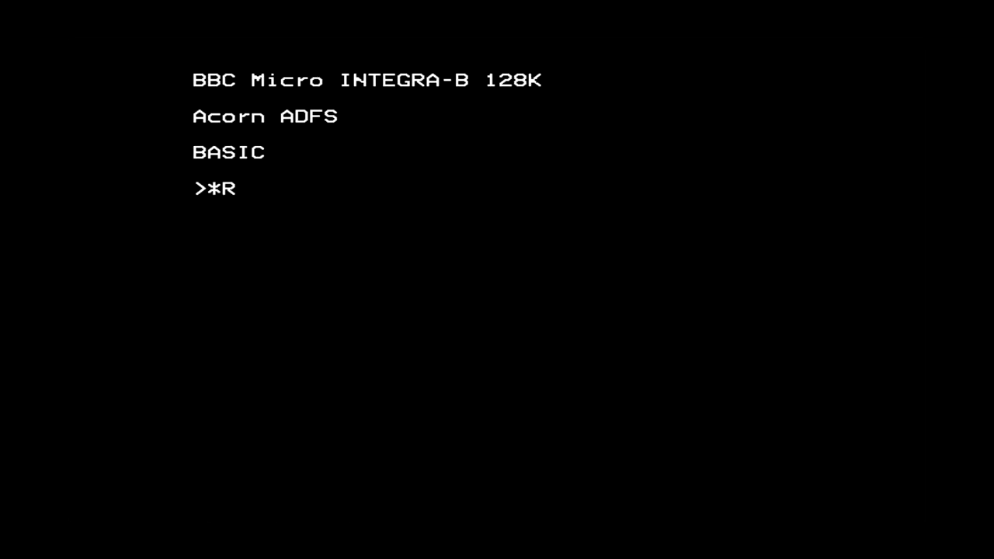
{"action": "key", "text": "Return"}
{"action": "type", "text": "*EDIT"}
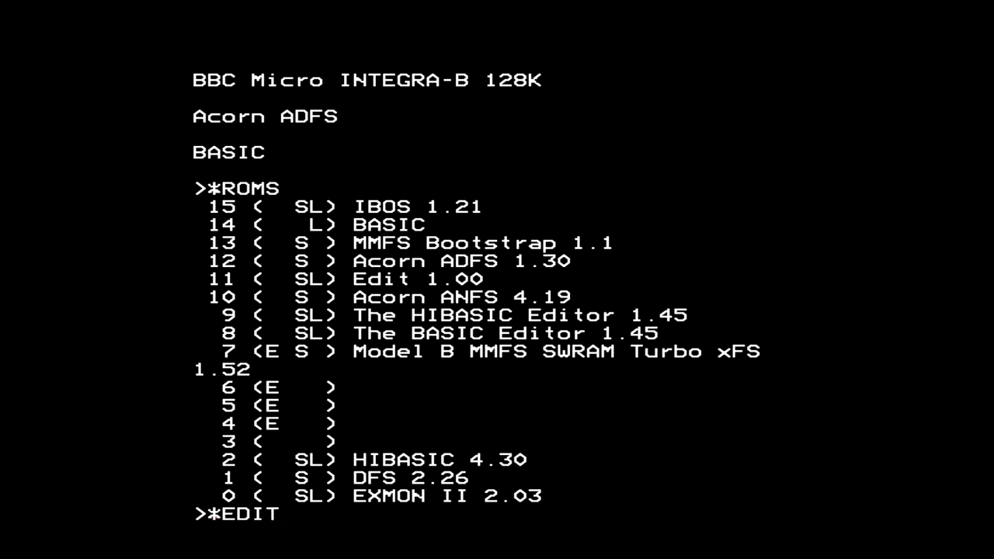
{"action": "key", "text": "Return"}
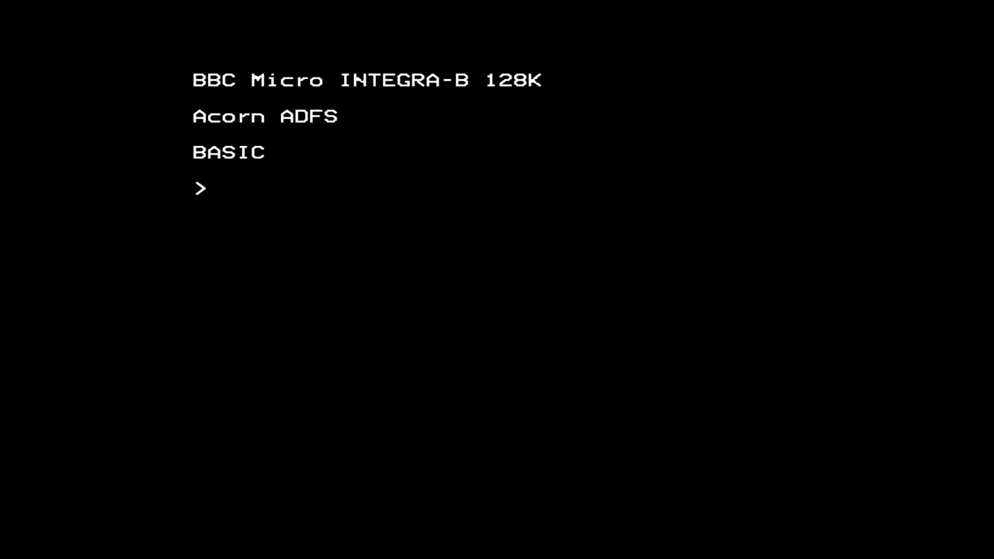
List the ROMs and load BEEBSCSI.BSROM* into sideways RAM bank 6 at address 8000 with the Q option.
{"action": "type", "text": "*ROMS"}
{"action": "key", "text": "Return"}
{"action": "type", "text": "*S"}
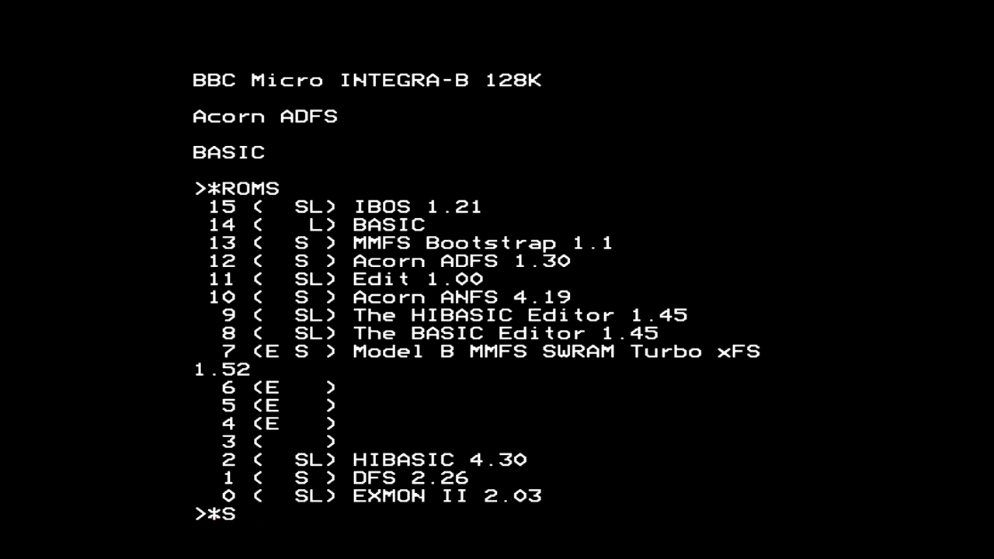
{"action": "type", "text": "RLOAD BEEBSCS"}
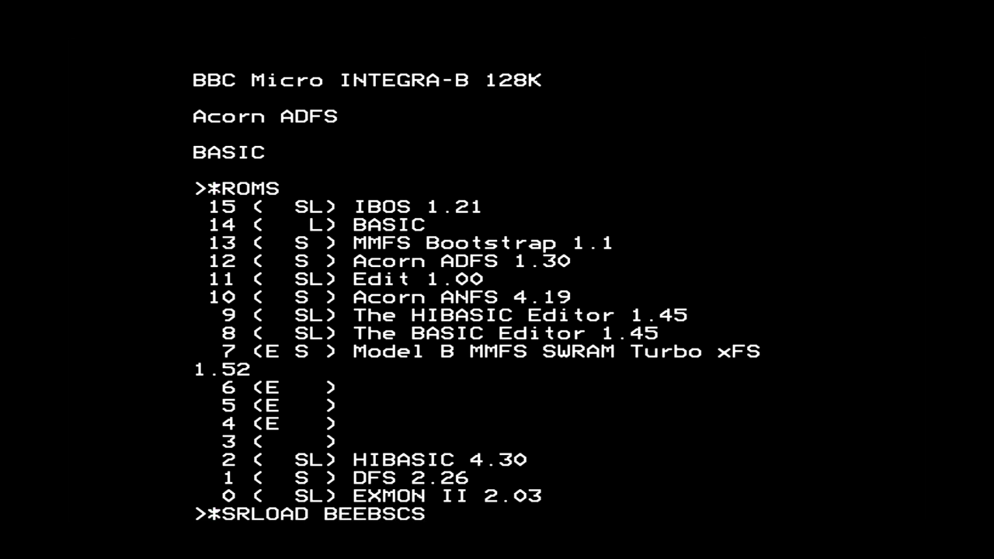
{"action": "type", "text": "I.BSROM* 8000 6 Q"}
{"action": "key", "text": "Return"}
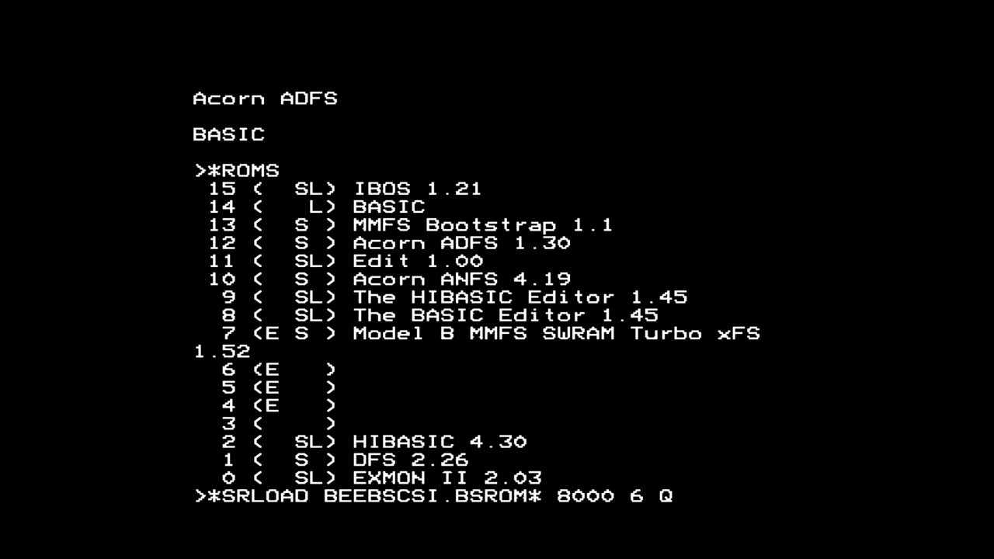
List the ROMs to check bank 6 and show the help for BEEBSCSI.
{"action": "type", "text": "*ROMS"}
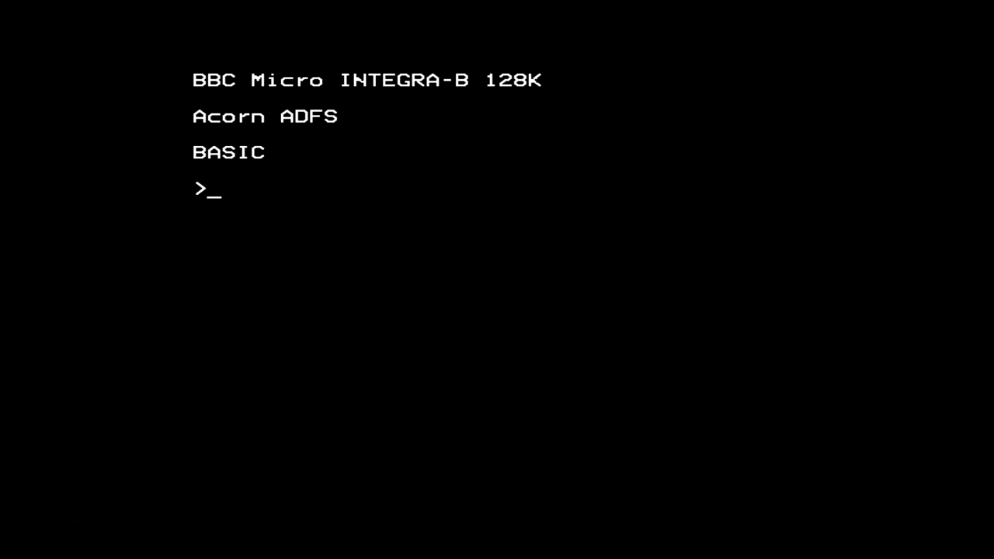
{"action": "type", "text": "*ROMS"}
{"action": "key", "text": "Return"}
{"action": "type", "text": "*"}
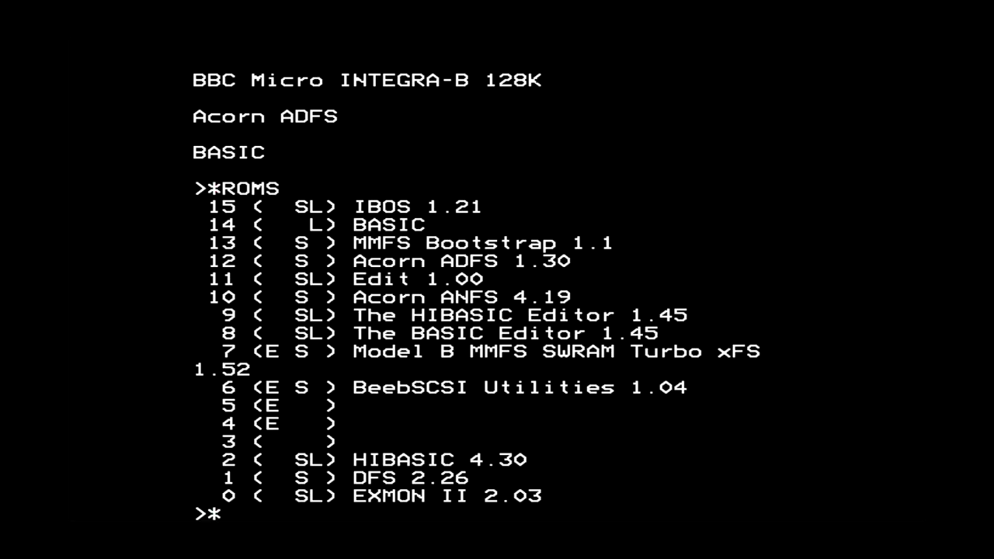
{"action": "type", "text": "H.BEEBSCSI"}
{"action": "key", "text": "Return"}
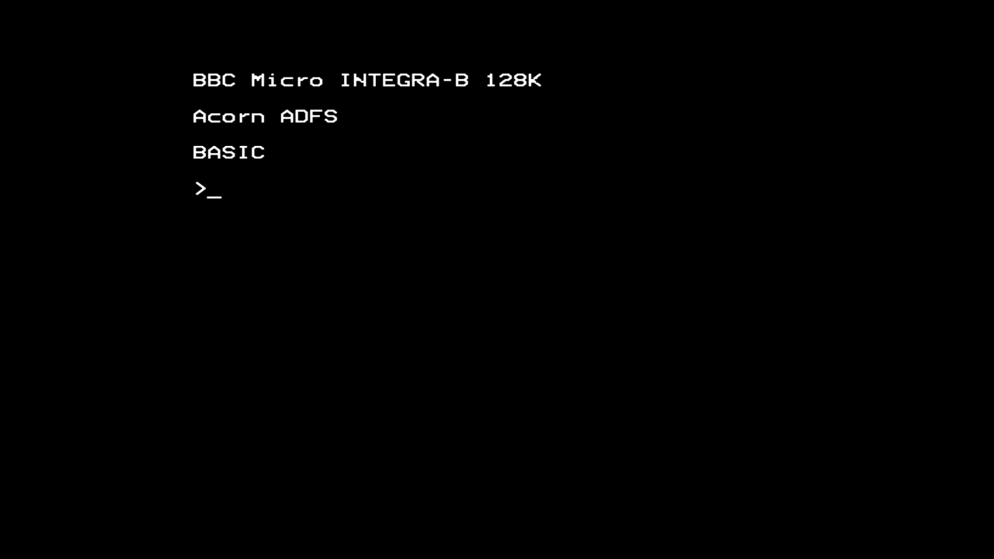
Show the general ROM help, cut it short, and display the SYS help topic.
{"action": "type", "text": "*H."}
{"action": "key", "text": "Return"}
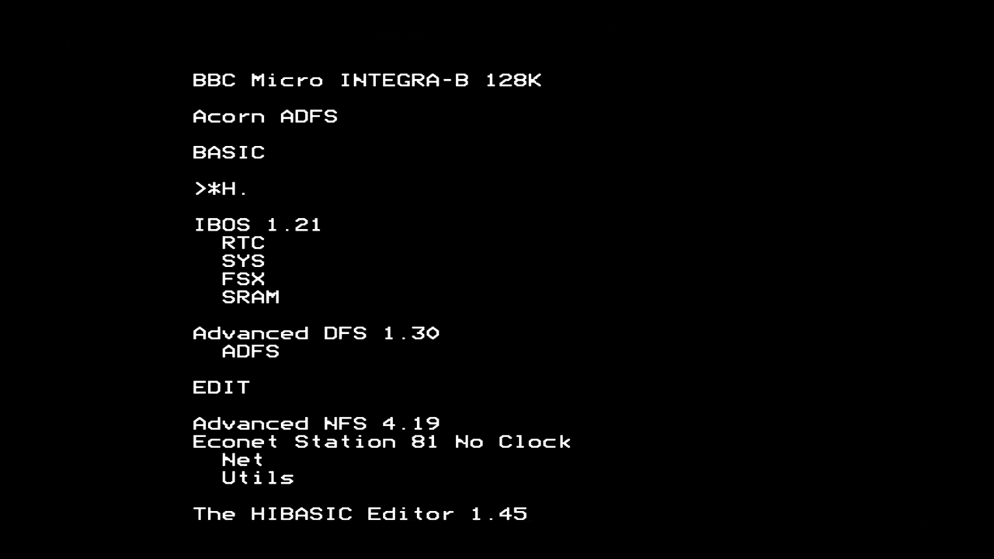
{"action": "key", "text": "Escape"}
{"action": "type", "text": "*H.SYS"}
{"action": "key", "text": "Return"}
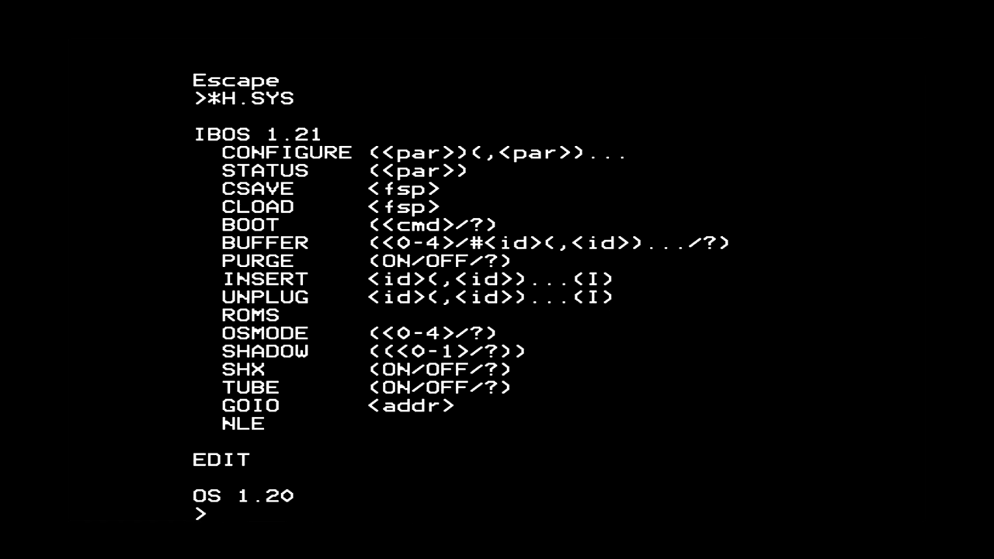
Display the full configuration status and configure TV to 0,0.
{"action": "type", "text": "*STATUS"}
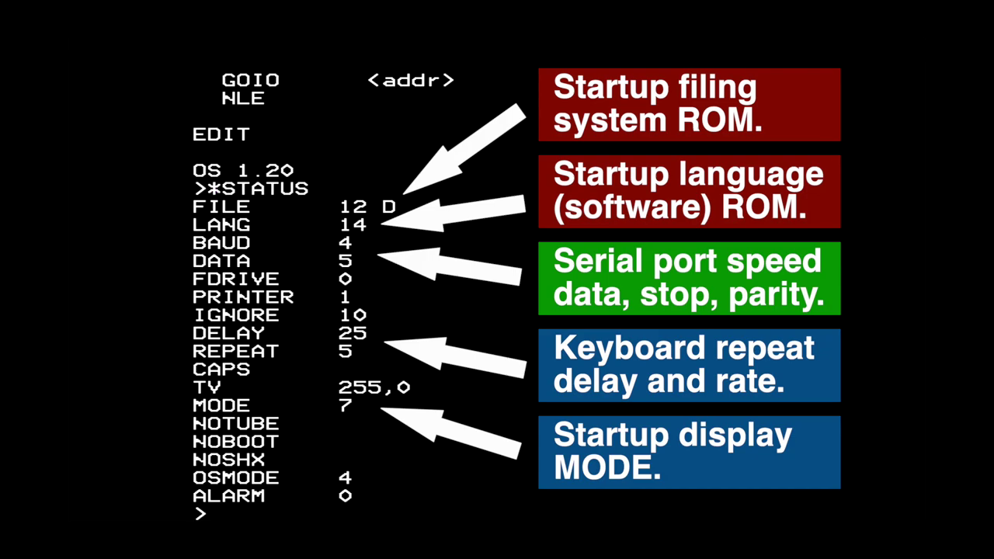
{"action": "type", "text": "*CON"}
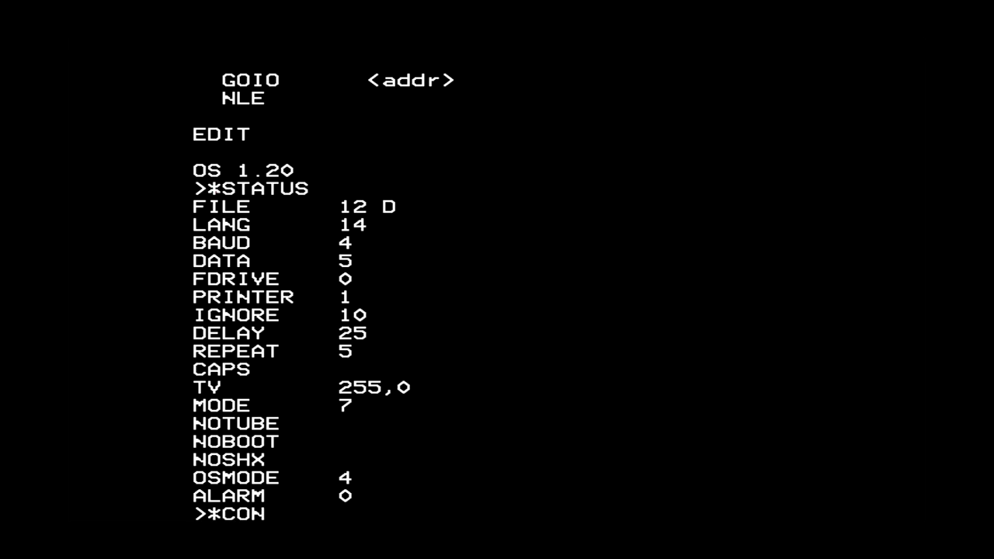
{"action": "type", "text": "F.TV 0,0"}
{"action": "key", "text": "Return"}
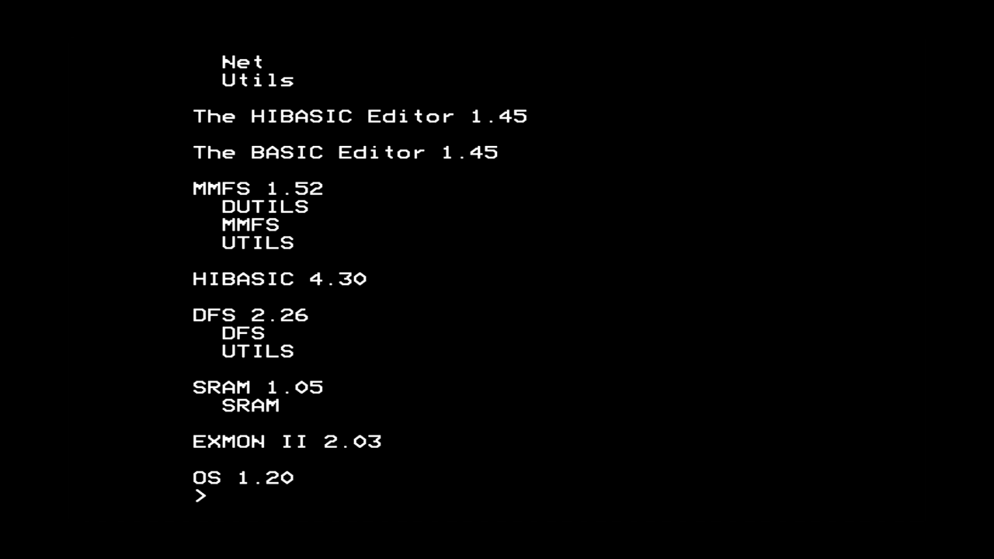
List the ROMs and show the configured startup filing system with *STATUS FILE.
{"action": "type", "text": "*ROMS"}
{"action": "key", "text": "Return"}
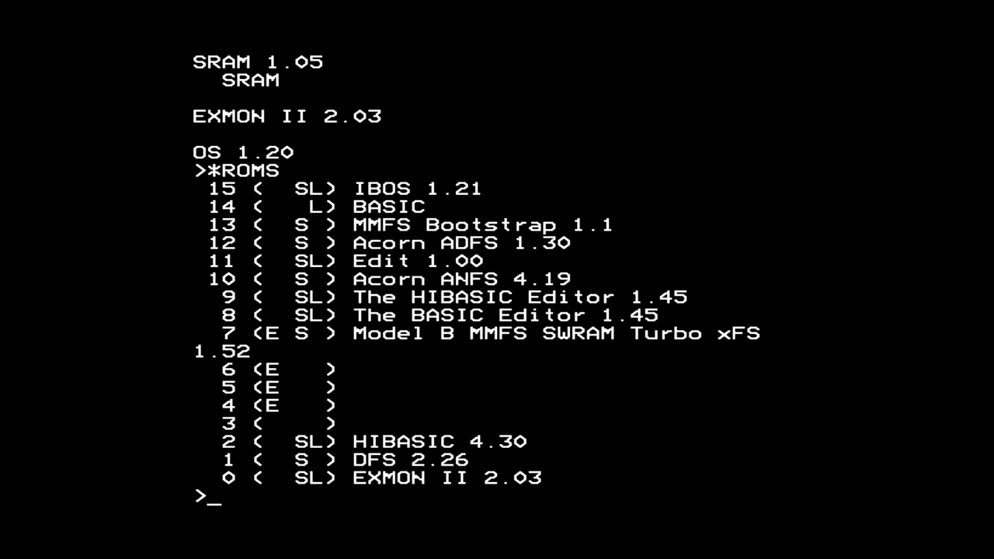
{"action": "type", "text": "*STATUS FILE"}
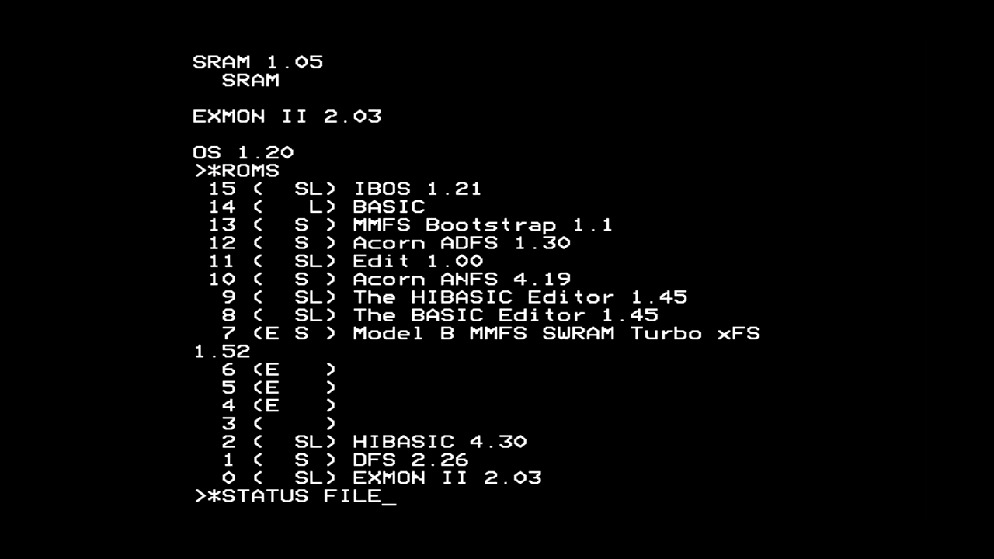
{"action": "key", "text": "Return"}
Configure ROM 7 as the startup filing system and restart the machine.
{"action": "type", "text": "*CONF.FILE 7"}
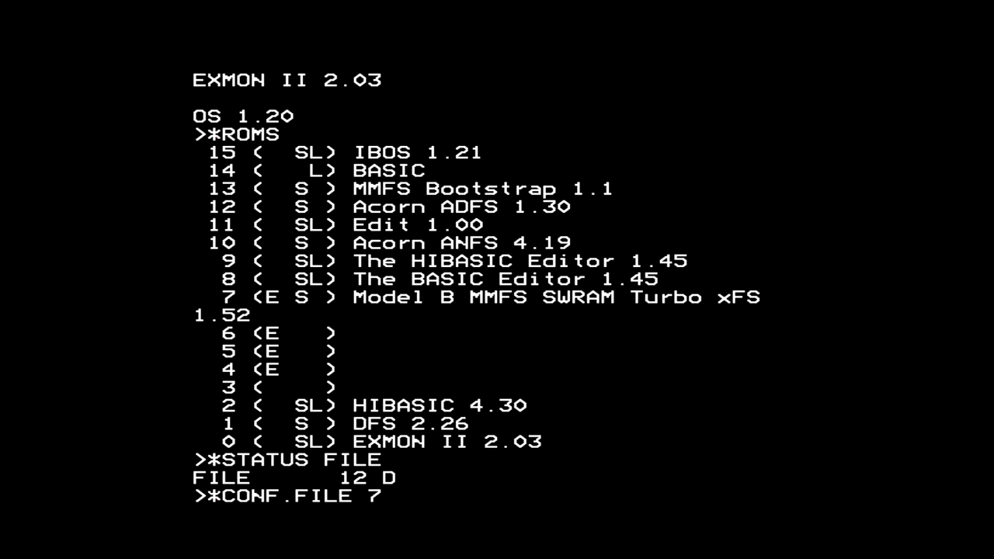
{"action": "key", "text": "Return"}
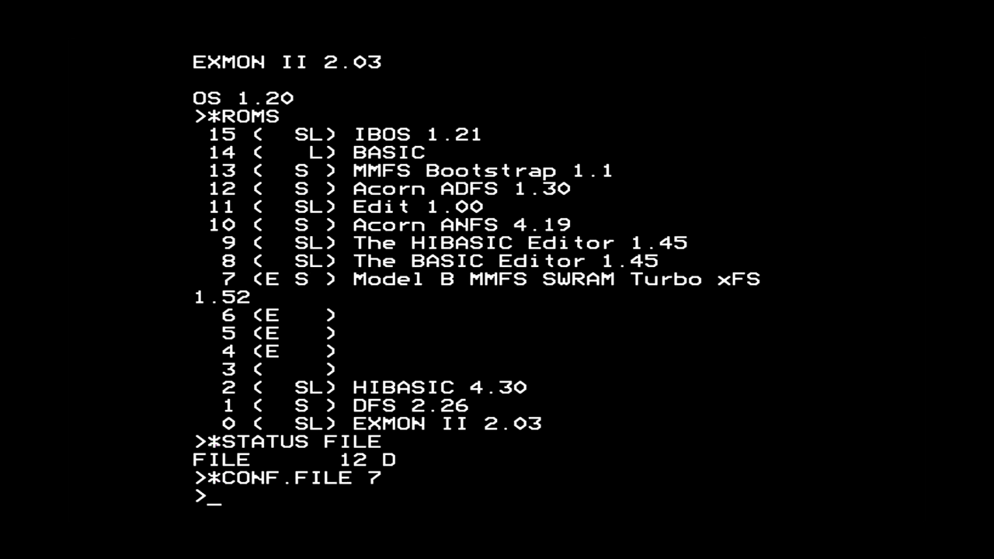
{"action": "key", "text": "F12"}
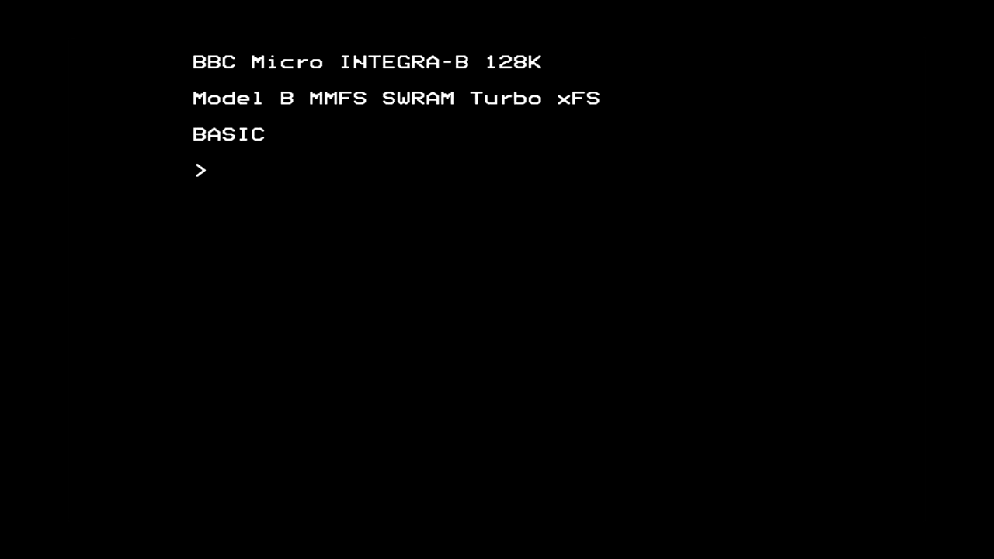
Catalogue the current disc and list all available disc images with *DCAT.
{"action": "type", "text": "*."}
{"action": "key", "text": "Return"}
{"action": "type", "text": "*DCAT"}
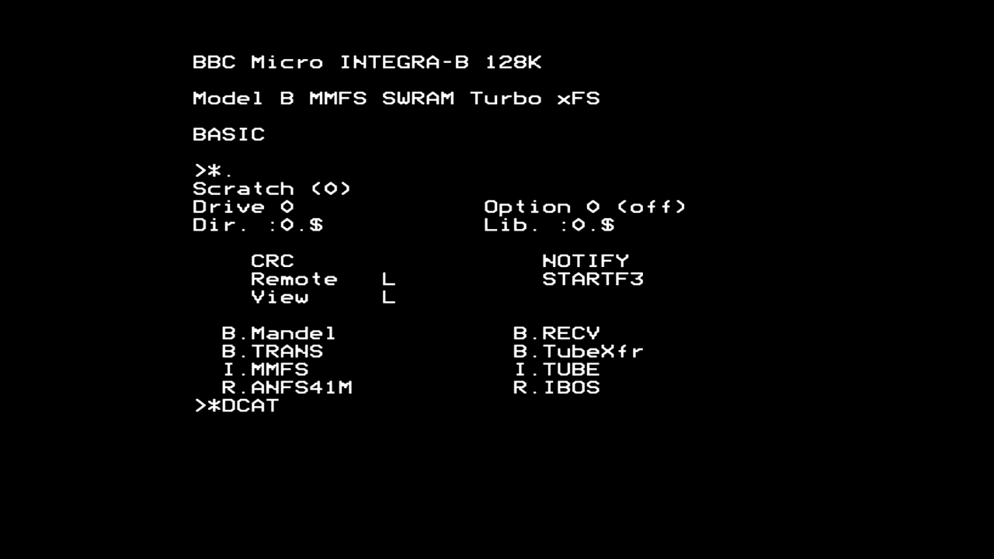
{"action": "key", "text": "Return"}
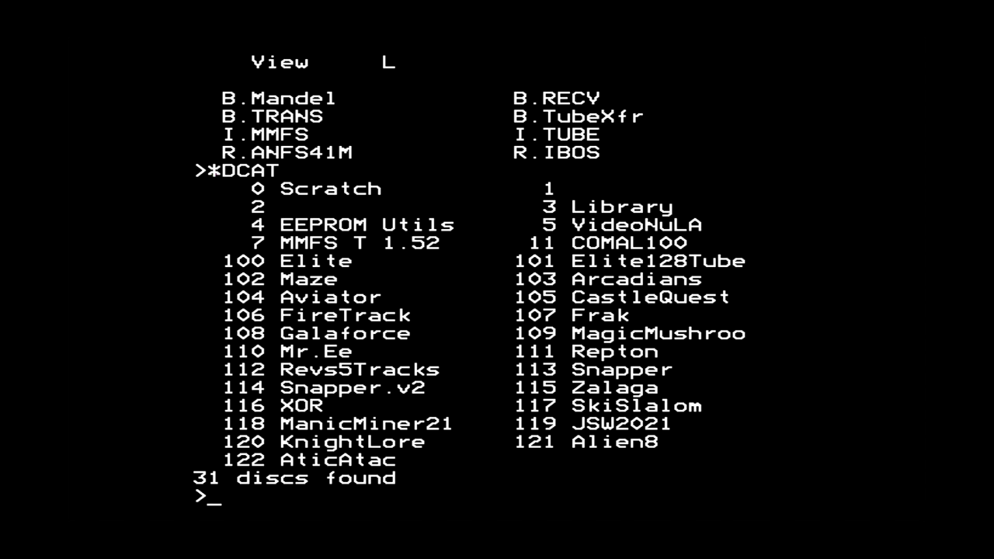
Check the TUBE setting, then enable the Tube and restart the machine.
{"action": "type", "text": "*STATUS "}
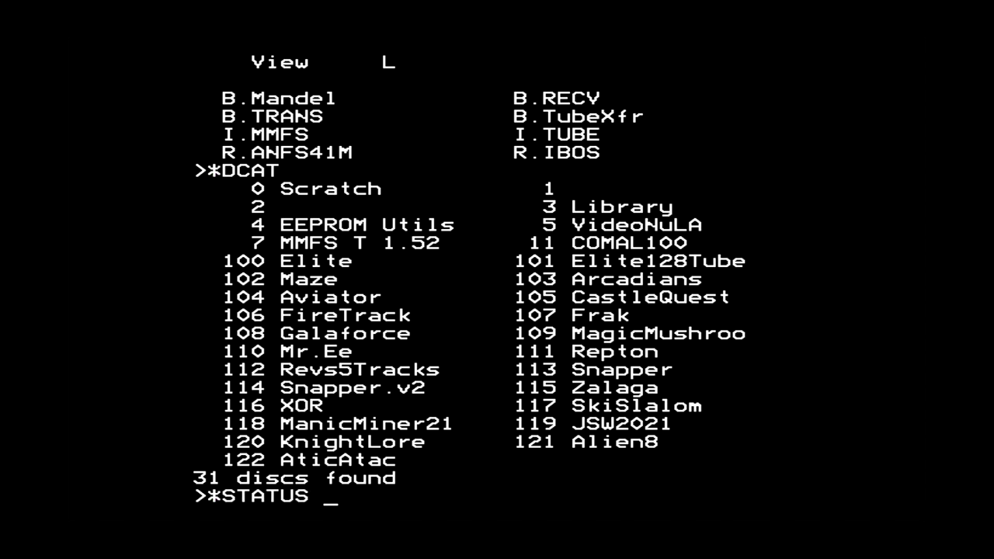
{"action": "type", "text": "TUBE"}
{"action": "key", "text": "Return"}
{"action": "type", "text": "*CONF.TUBE"}
{"action": "key", "text": "Return"}
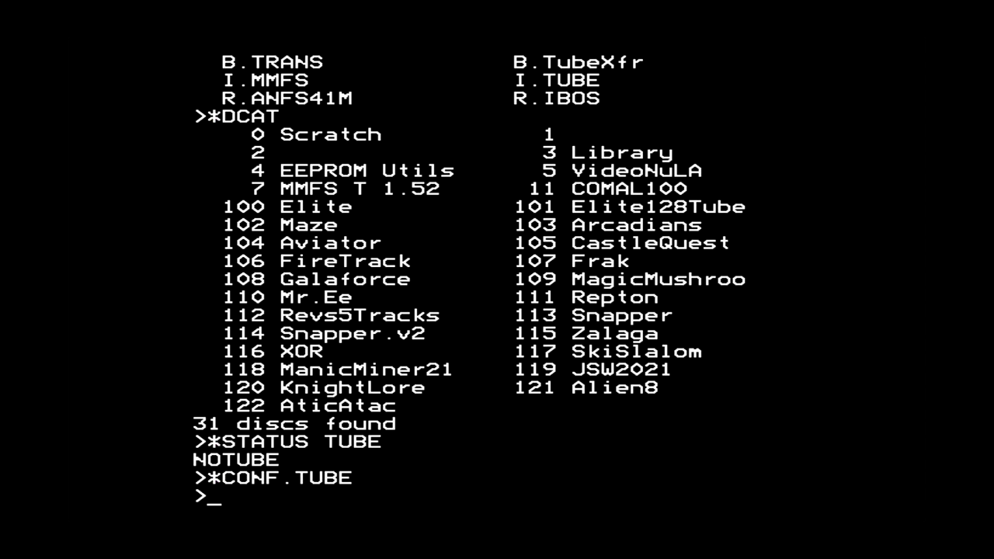
{"action": "key", "text": "F12"}
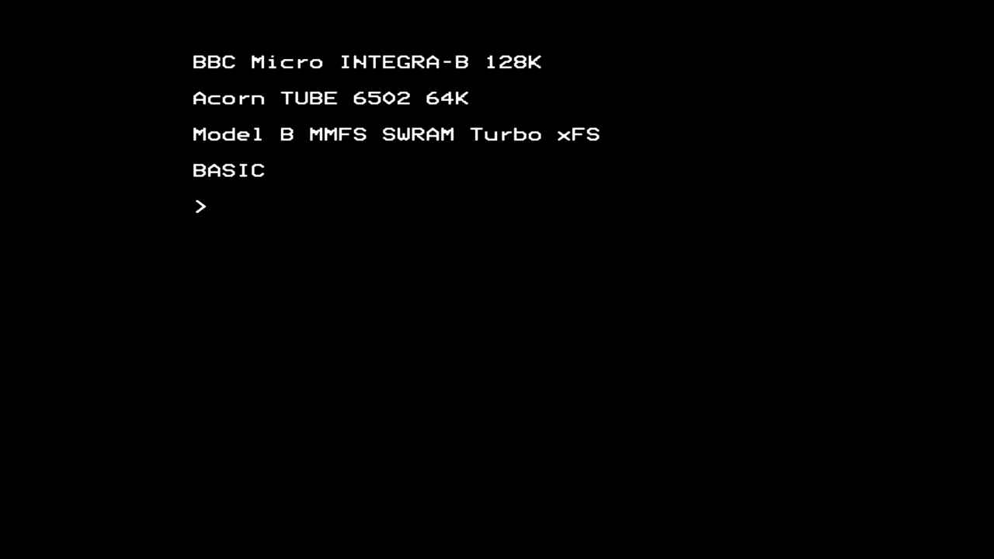
Disable the Tube again with the NOTUBE setting and restart the machine.
{"action": "type", "text": "*CONF.NOTUBE"}
{"action": "key", "text": "Return"}
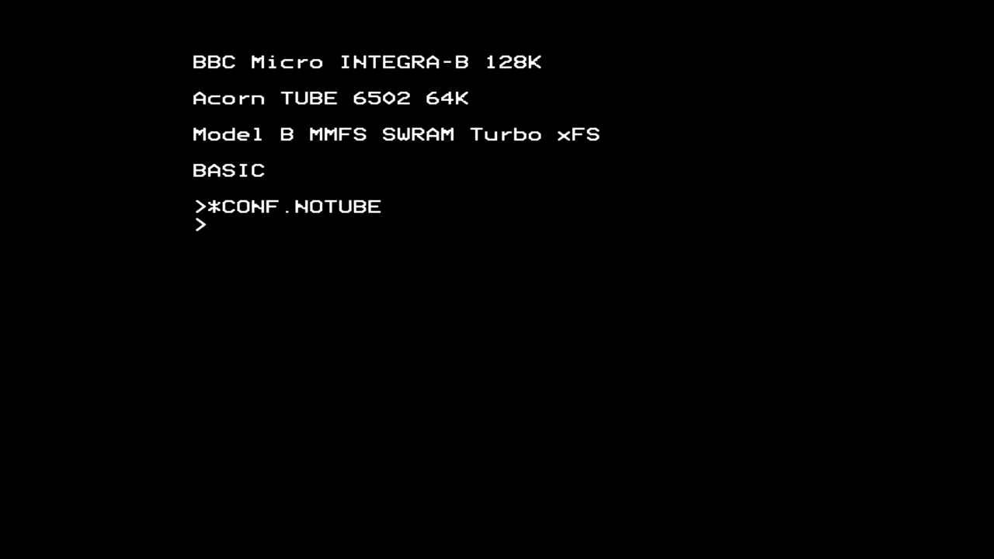
{"action": "key", "text": "F12"}
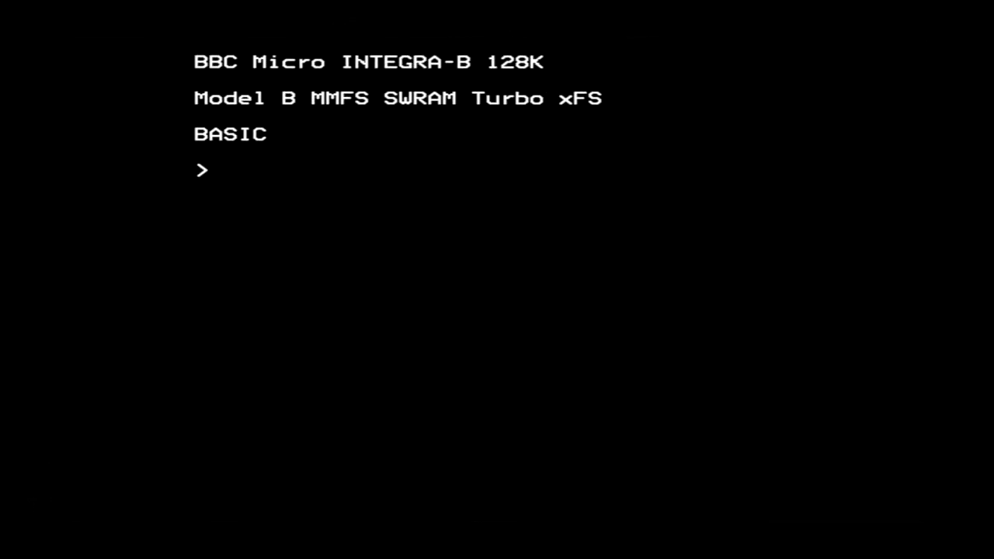
Show the configured OSMODE setting with *STATUS.
{"action": "type", "text": "*STATUS OS"}
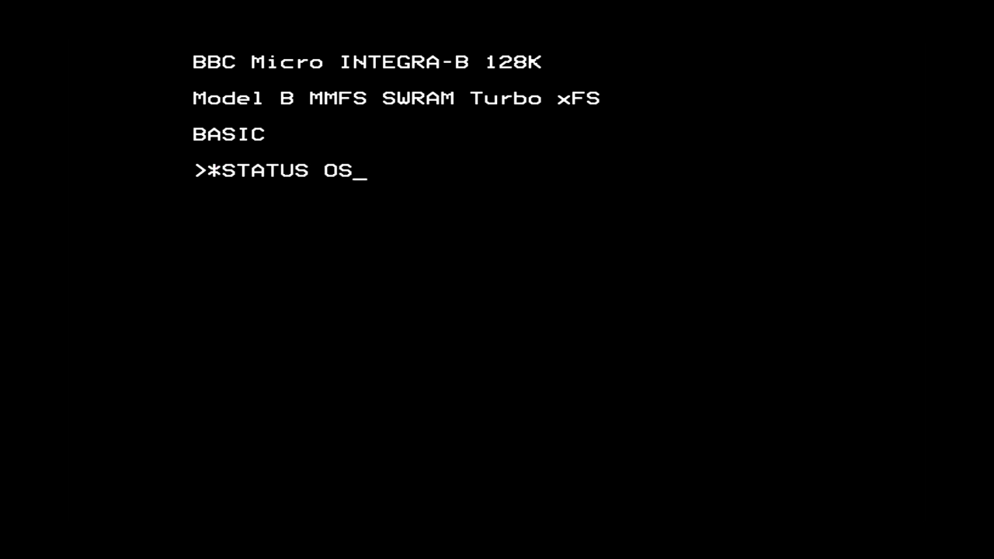
{"action": "type", "text": "MODE"}
{"action": "key", "text": "Return"}
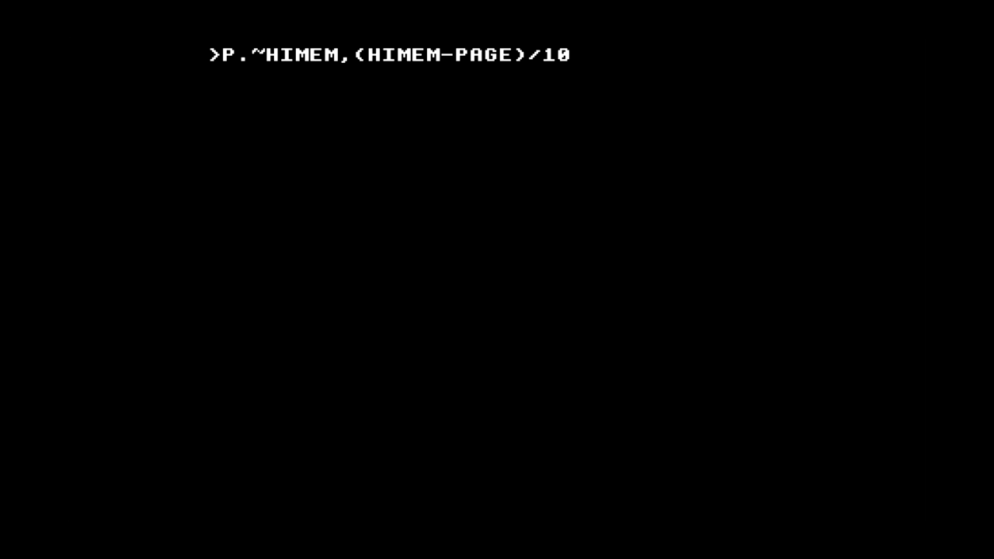
Print HIMEM in hexadecimal and the available BASIC memory using (HIMEM-PAGE)/1024.
{"action": "type", "text": "24"}
{"action": "key", "text": "Return"}
{"action": "type", "text": "/1024"}
{"action": "key", "text": "Return"}
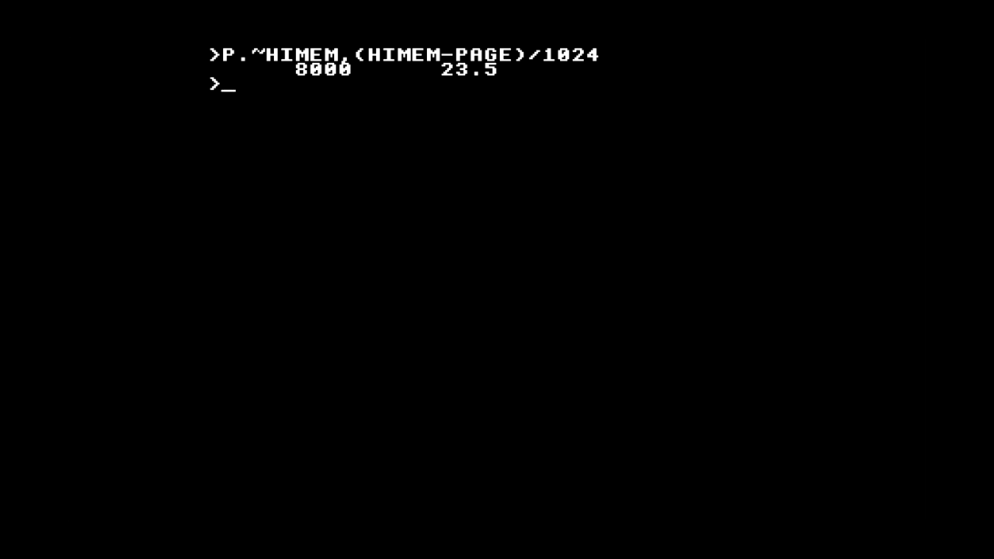
Enable the Tube with the TUBE configuration setting and restart the machine.
{"action": "type", "text": "*CONF.TUBE"}
{"action": "key", "text": "Return"}
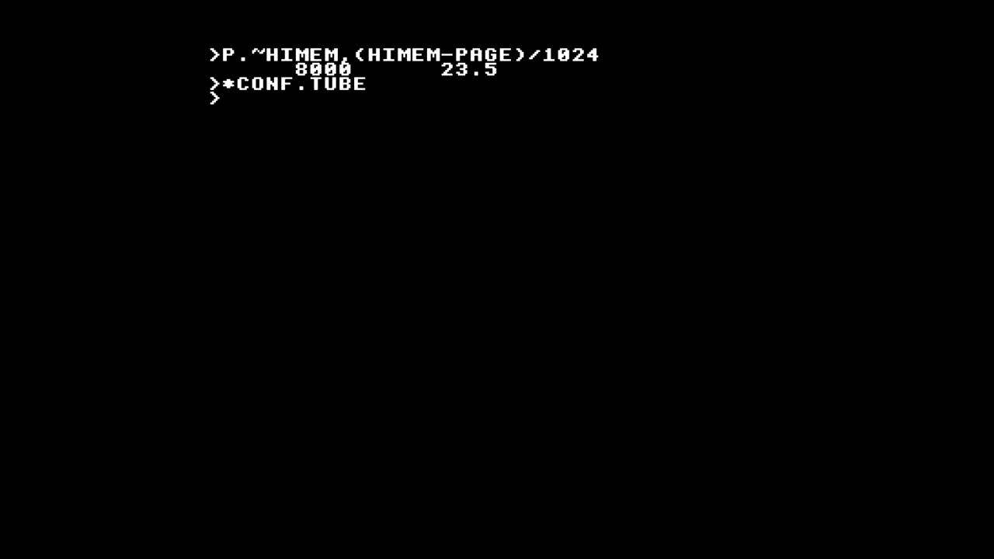
{"action": "key", "text": "F12"}
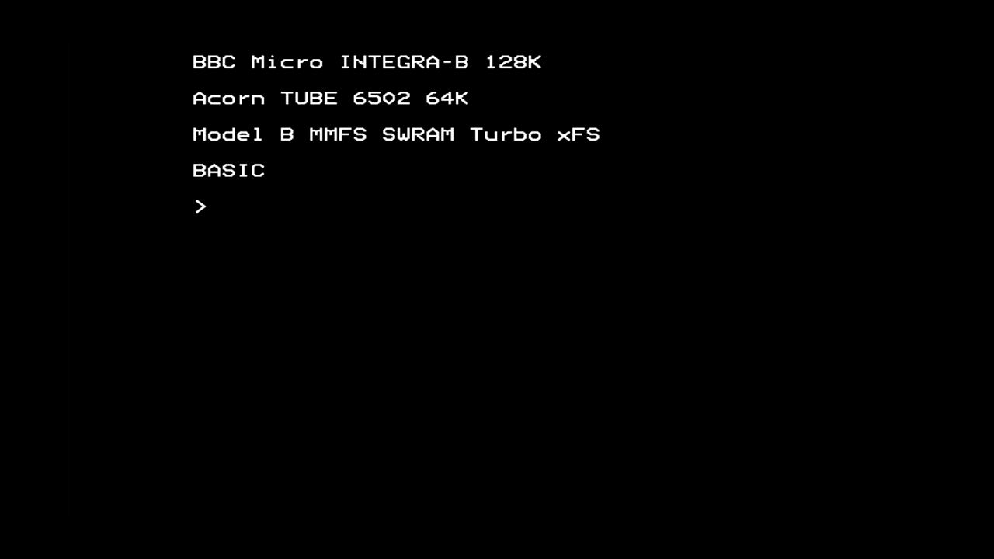
Switch to the ADFS filing system and run the BASIC benchmark with CHAIN "DEV*.BEN*".
{"action": "type", "text": "*ADFS"}
{"action": "key", "text": "Return"}
{"action": "type", "text": "CH"}
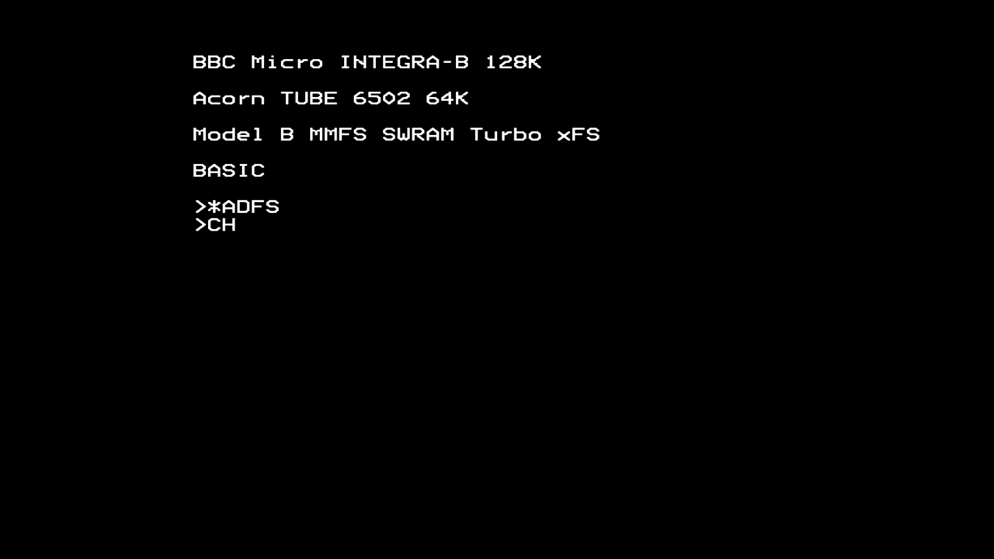
{"action": "type", "text": "AIN \"DEV*.BEN*"}
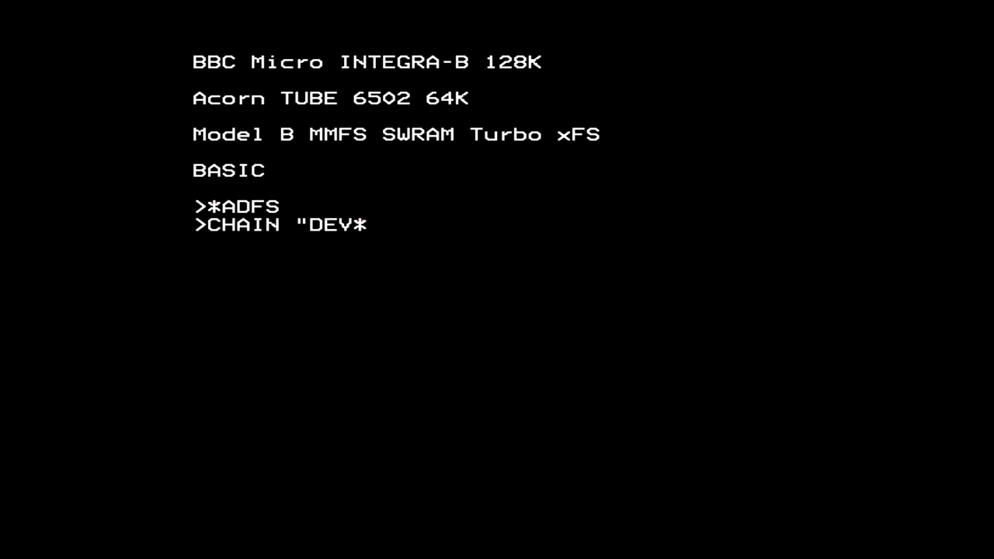
{"action": "type", "text": "."}
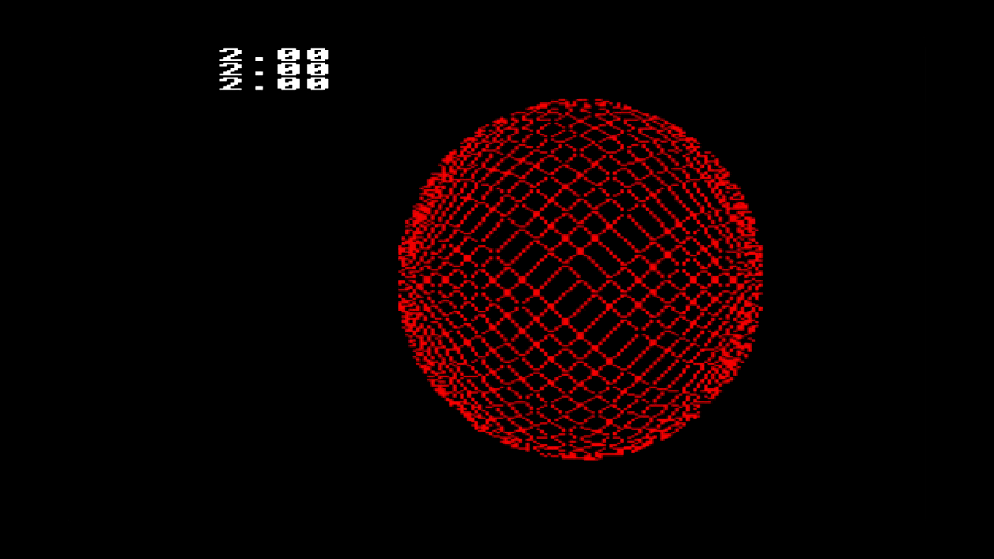
Interrupt the sphere benchmark, rerun it in OSMODE 0 for comparison, and stop it.
{"action": "key", "text": "Escape"}
{"action": "type", "text": "*O"}
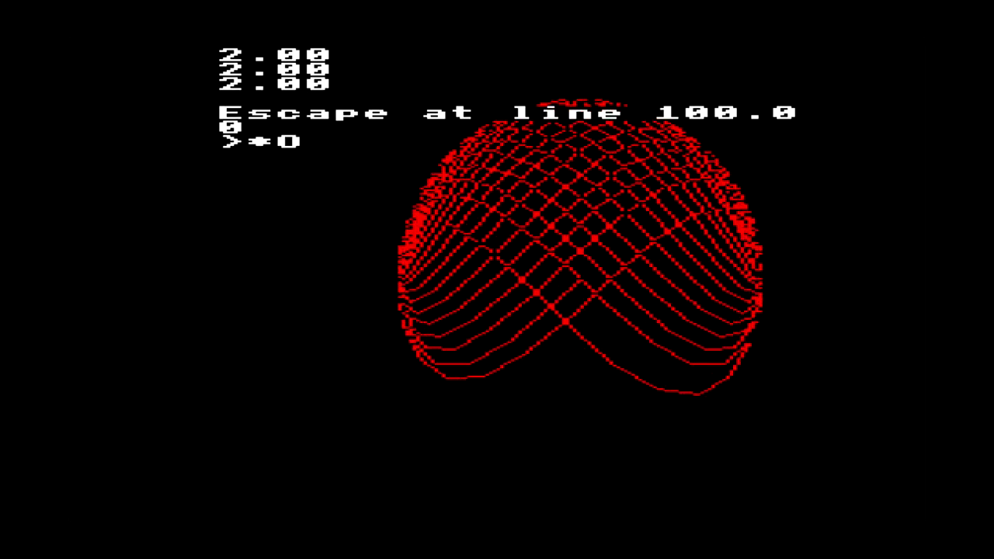
{"action": "type", "text": "SMODE 0"}
{"action": "key", "text": "Return"}
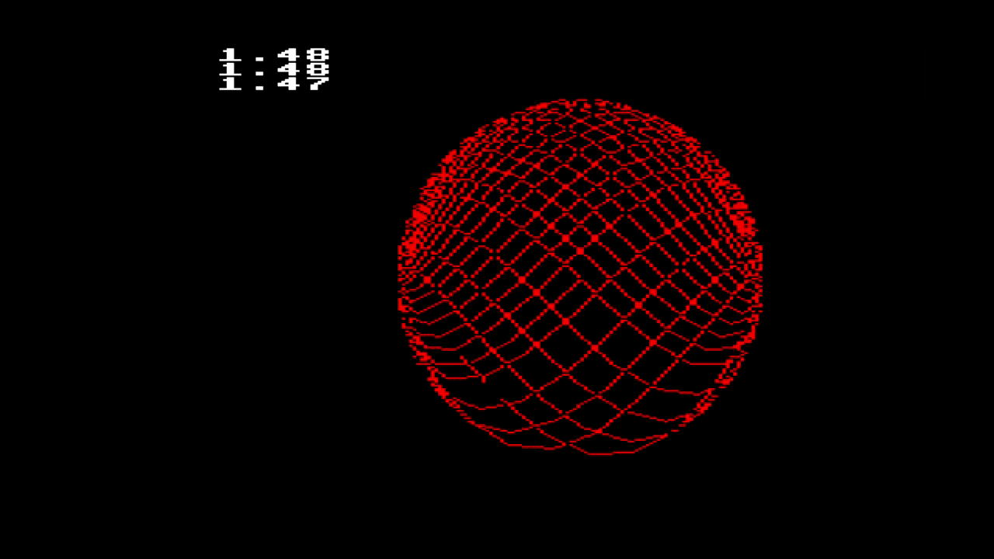
{"action": "key", "text": "Escape"}
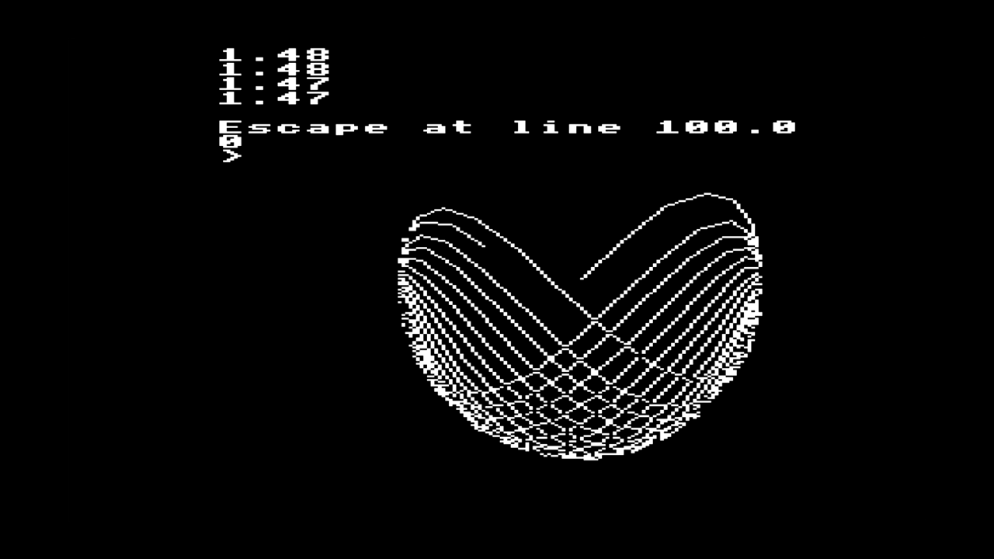
Restart, select ADFS, load ROMS.GXR120 into sideways RAM bank 4 at address 8000 with option Q, and restart again.
{"action": "key", "text": "F12"}
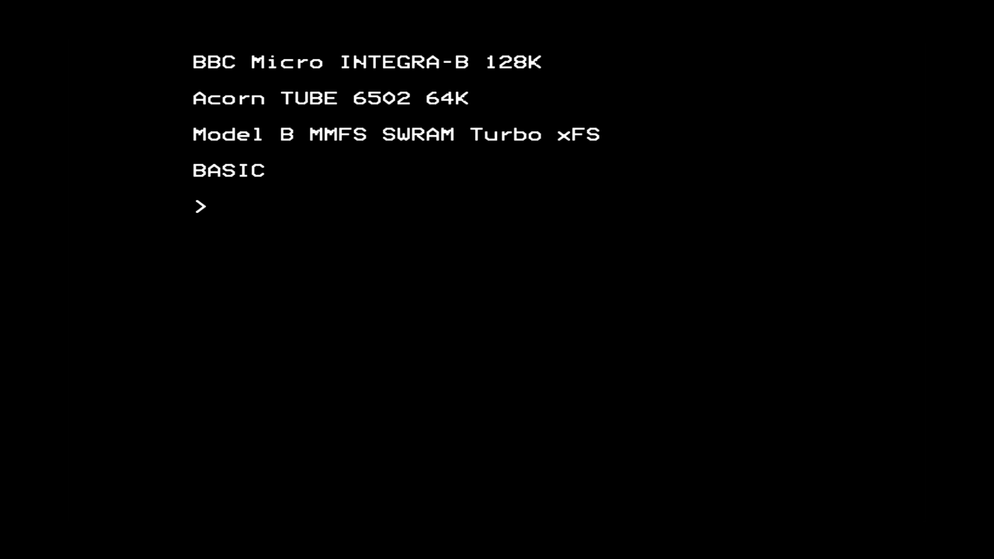
{"action": "type", "text": "*ADFS*SR"}
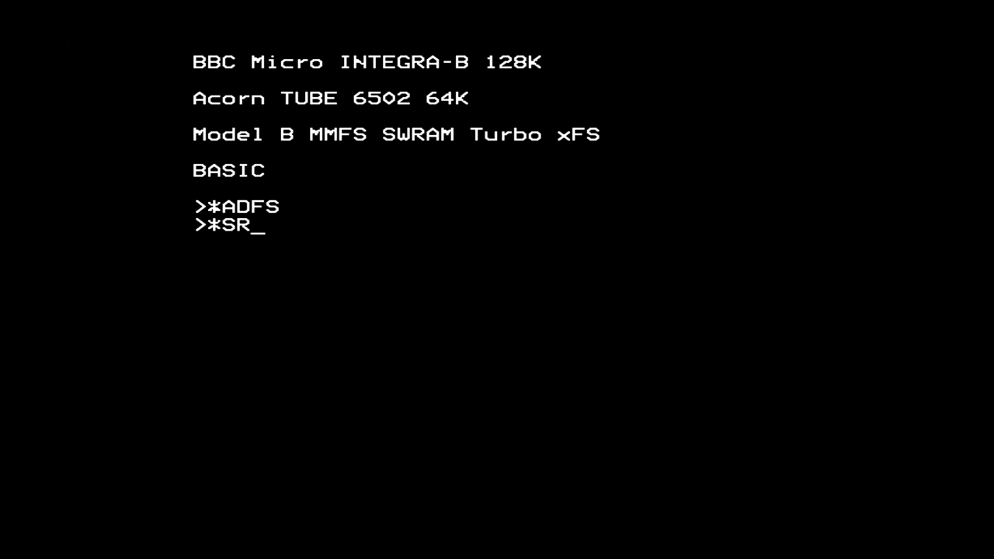
{"action": "type", "text": "LOAD ROMS.GXR"}
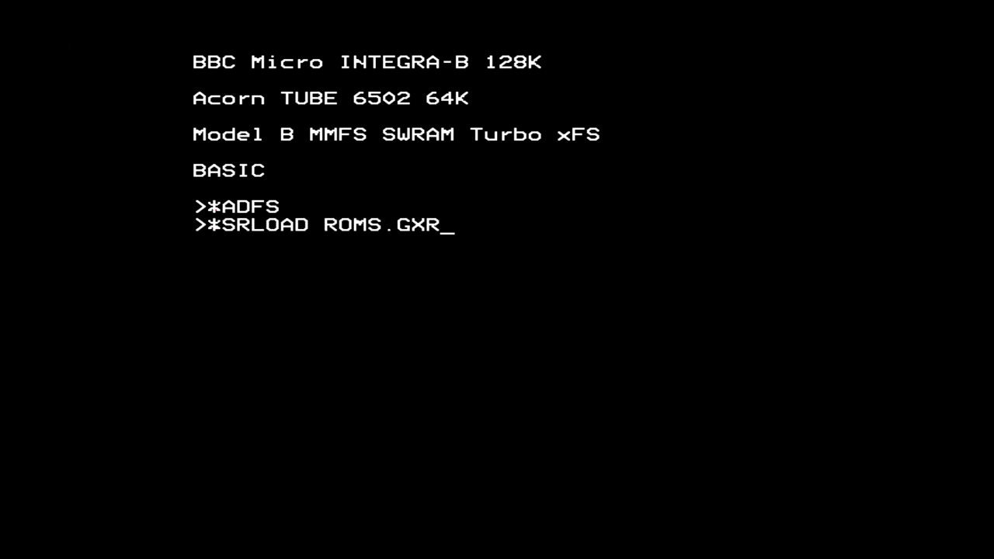
{"action": "type", "text": "120 8000 4 Q"}
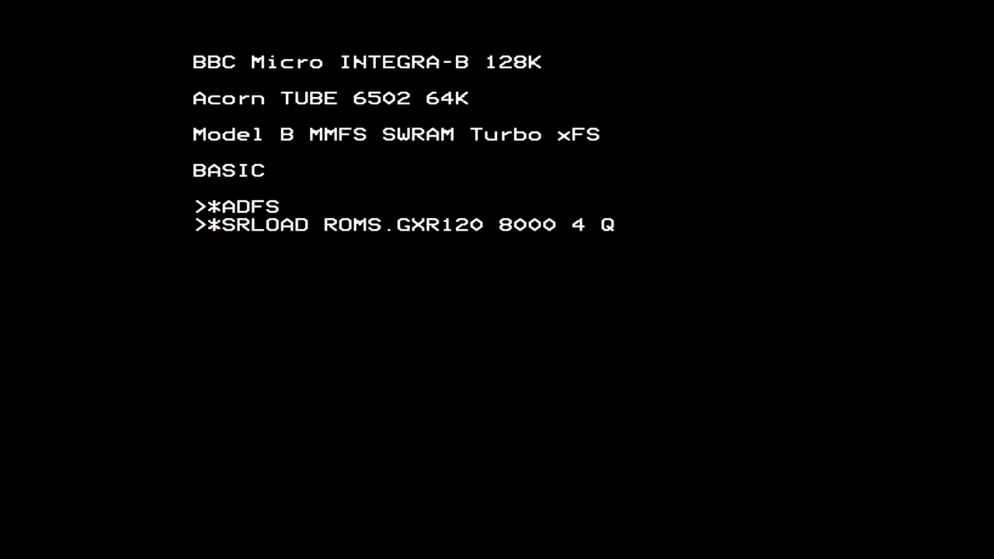
{"action": "key", "text": "Return"}
{"action": "key", "text": "F12"}
Try to enable the graphics extension ROM with *GXR ON.
{"action": "type", "text": "*"}
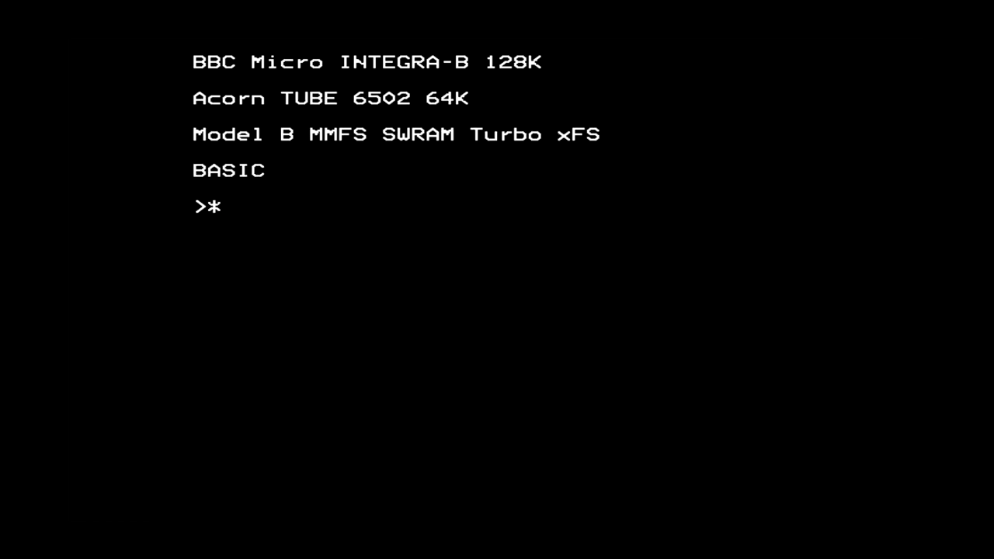
{"action": "type", "text": "GXR ON"}
{"action": "key", "text": "Return"}
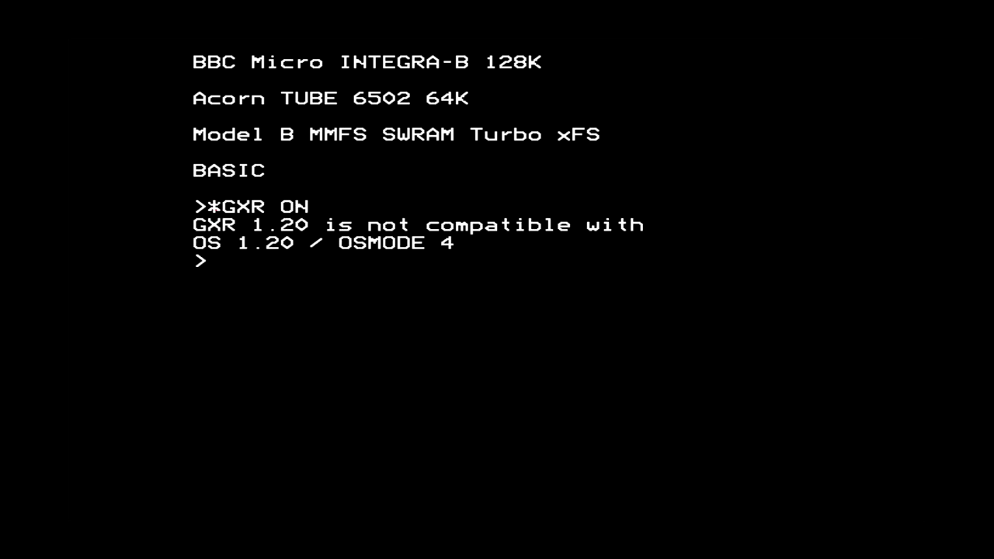
Set the configured OSMODE to 0 and restart the machine.
{"action": "type", "text": "*CONF."}
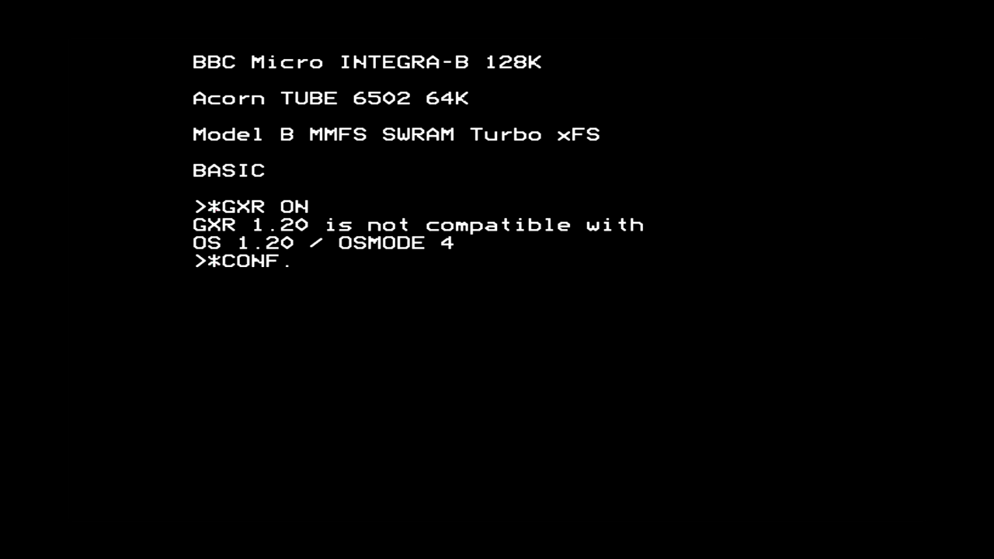
{"action": "type", "text": " OSMODE 0"}
{"action": "key", "text": "Return"}
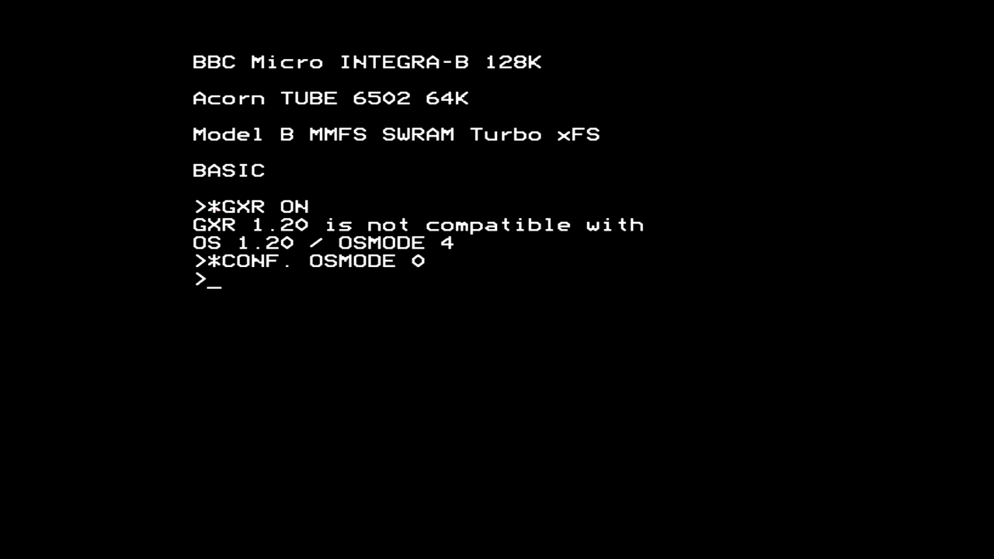
{"action": "key", "text": "F12"}
Enable the graphics extension ROM with *GXR ON under the new OSMODE and restart the machine.
{"action": "type", "text": "*"}
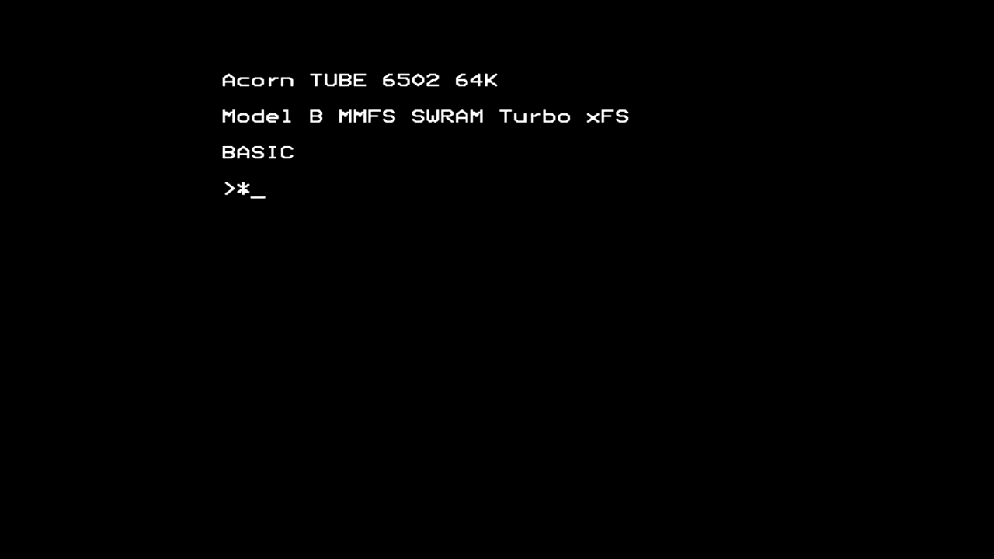
{"action": "type", "text": "GXR ON"}
{"action": "key", "text": "Return"}
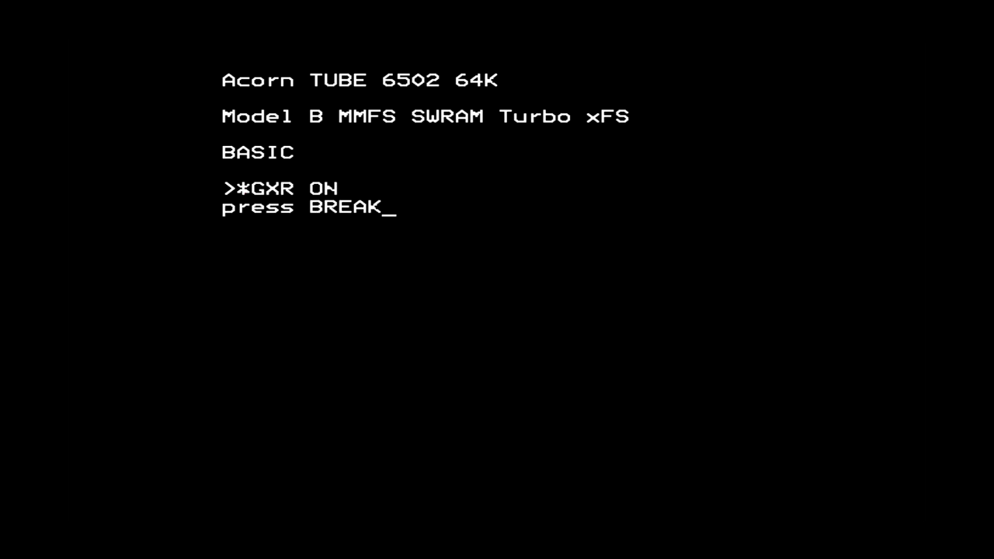
{"action": "key", "text": "F12"}
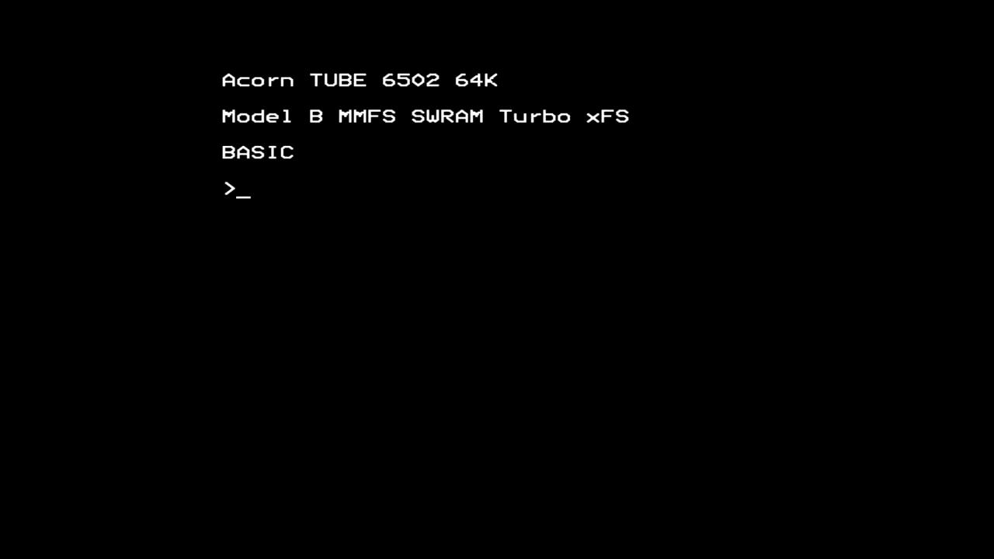
List the real-time clock commands with *H.RTC and display the current clock time.
{"action": "type", "text": "*H.RTC"}
{"action": "key", "text": "Return"}
{"action": "type", "text": "*TIME"}
{"action": "key", "text": "Return"}
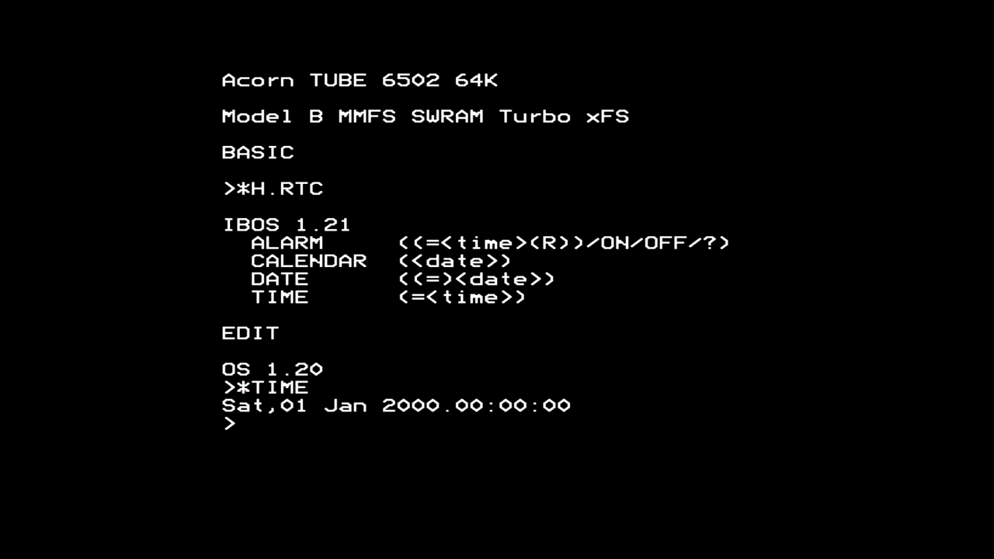
Set the real-time clock to 18:10 and the date to 07/08/2022.
{"action": "type", "text": "*TIME ="}
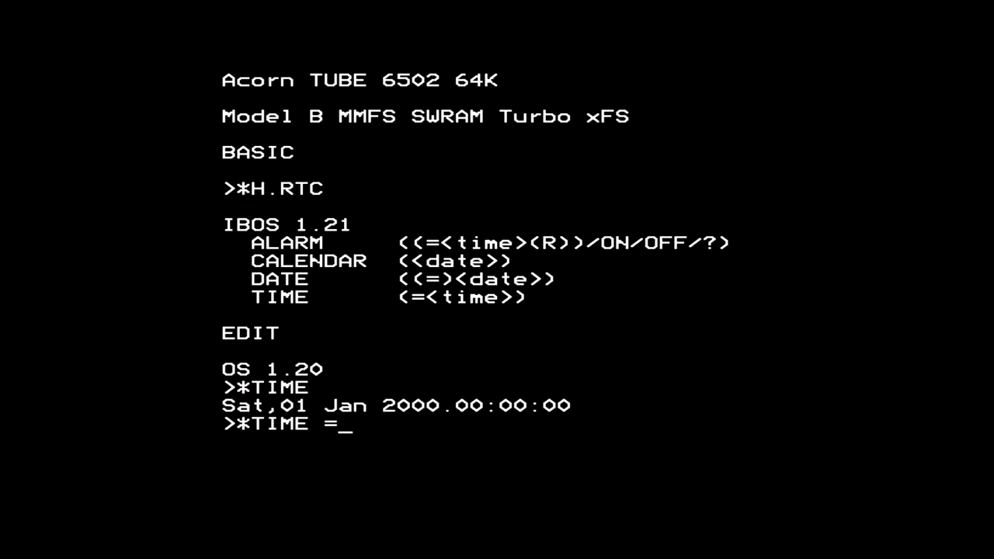
{"action": "type", "text": "18:10"}
{"action": "key", "text": "Return"}
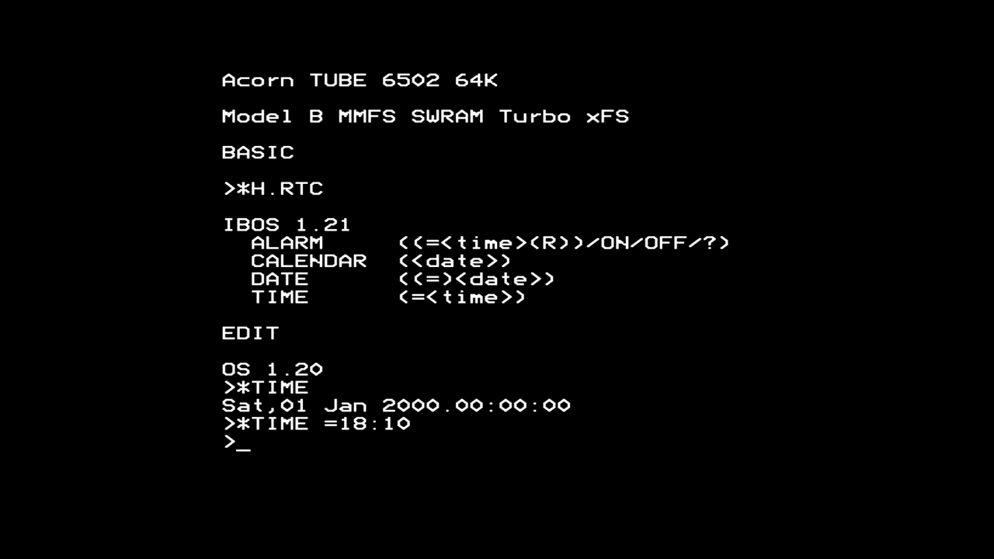
{"action": "type", "text": "*DATE =07/"}
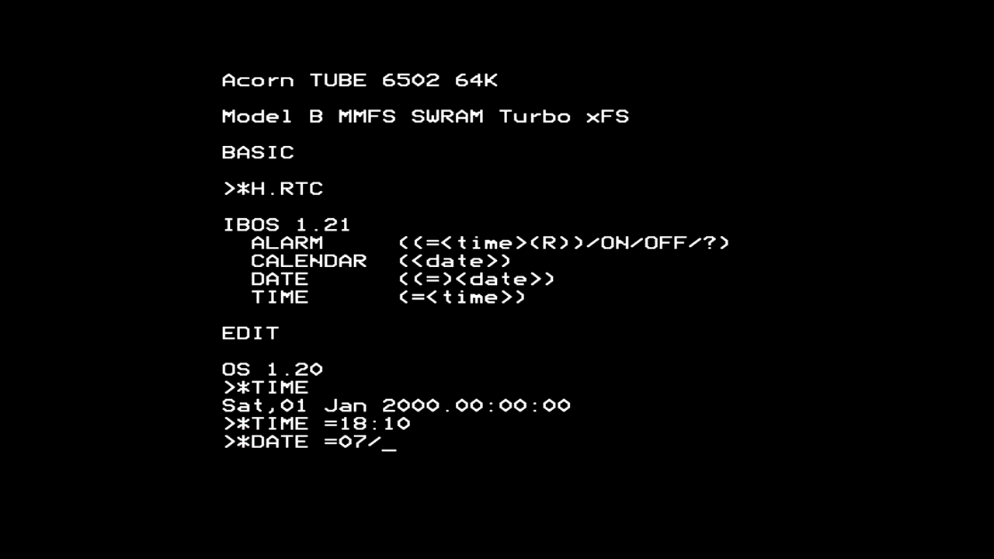
{"action": "type", "text": "08/2022"}
{"action": "key", "text": "Return"}
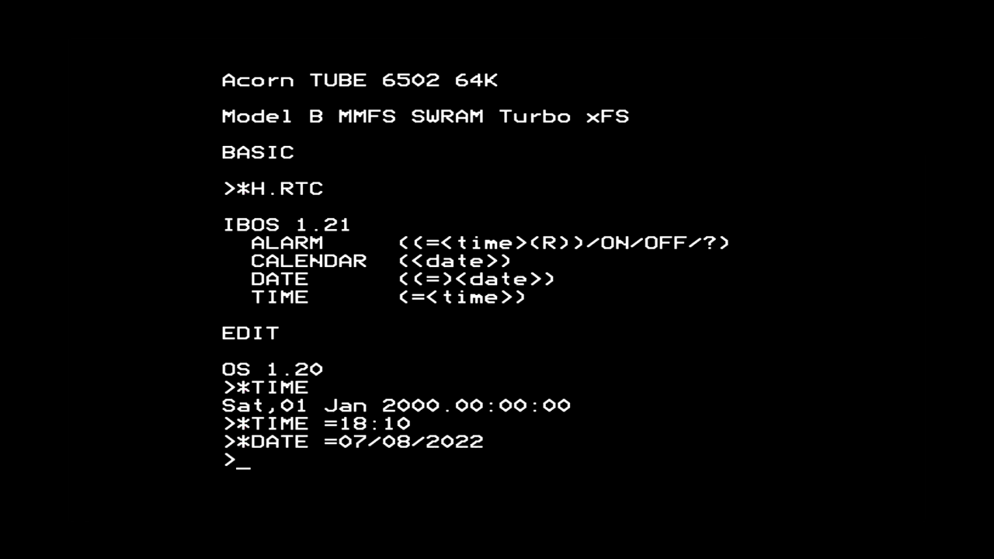
Display the clock twice with *TIME to check that it is running.
{"action": "type", "text": "*TIME"}
{"action": "key", "text": "Return"}
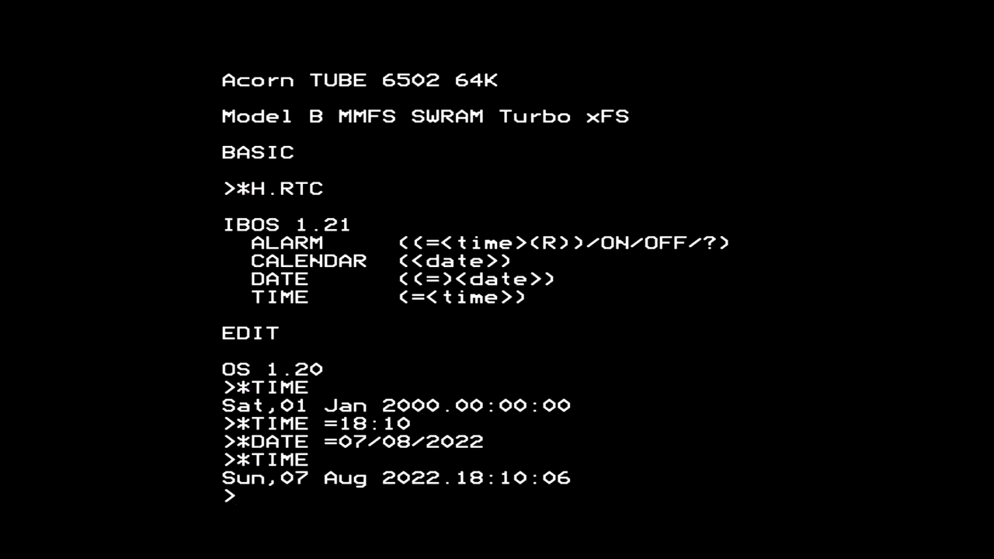
{"action": "type", "text": "*TIME"}
{"action": "key", "text": "Return"}
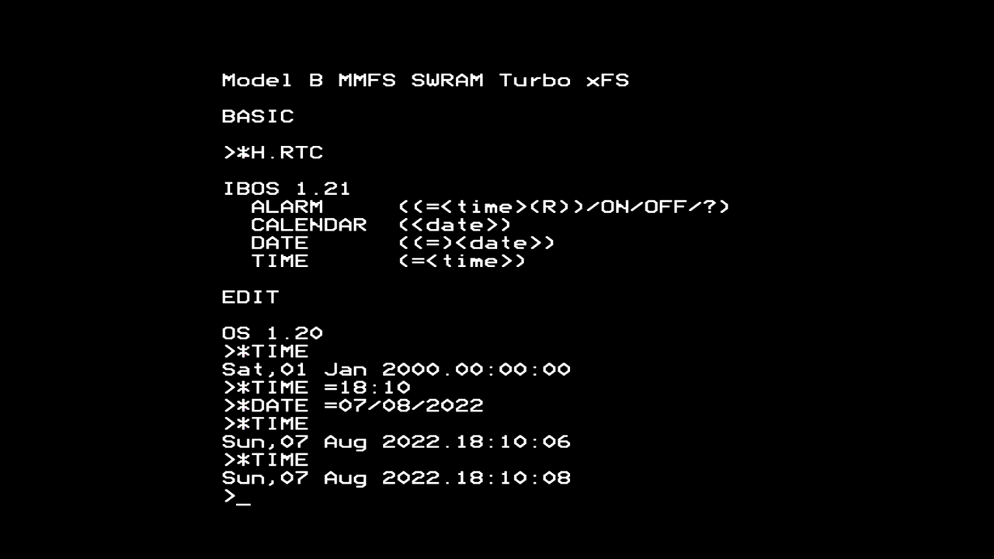
Print TIME$ in BASIC, and print it again after switching to HIBASIC.
{"action": "type", "text": "P.TIME$"}
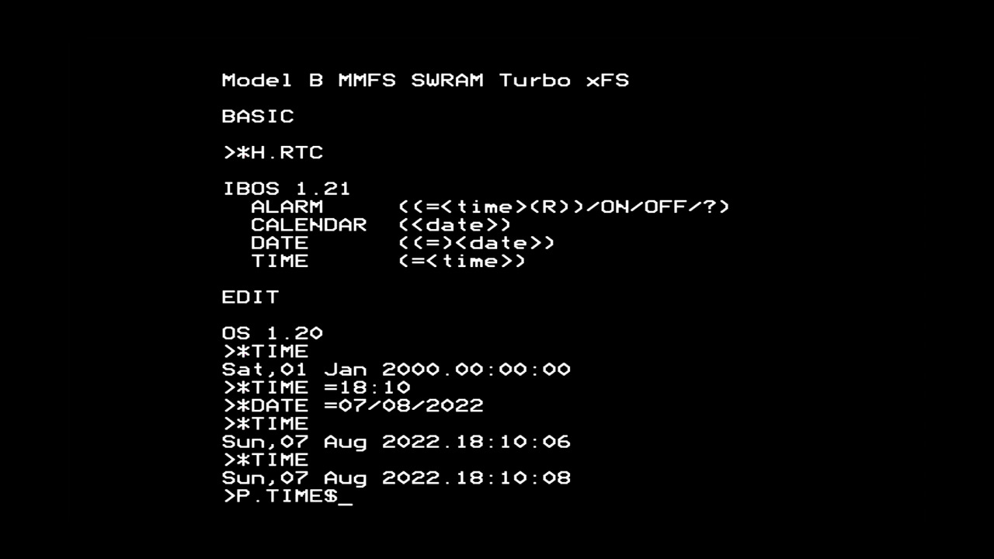
{"action": "key", "text": "Return"}
{"action": "type", "text": "*HIBASIC"}
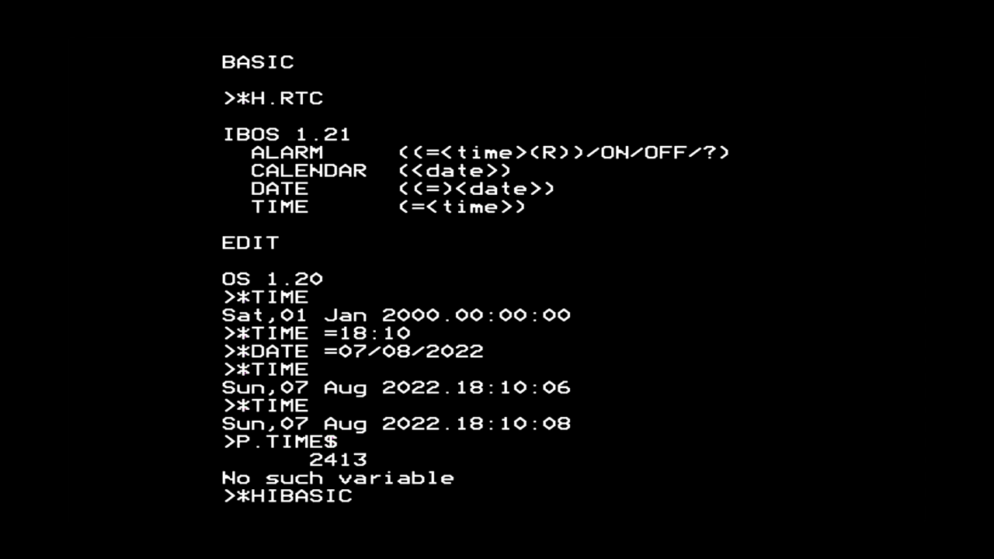
{"action": "key", "text": "Return"}
{"action": "type", "text": "P.TIME$"}
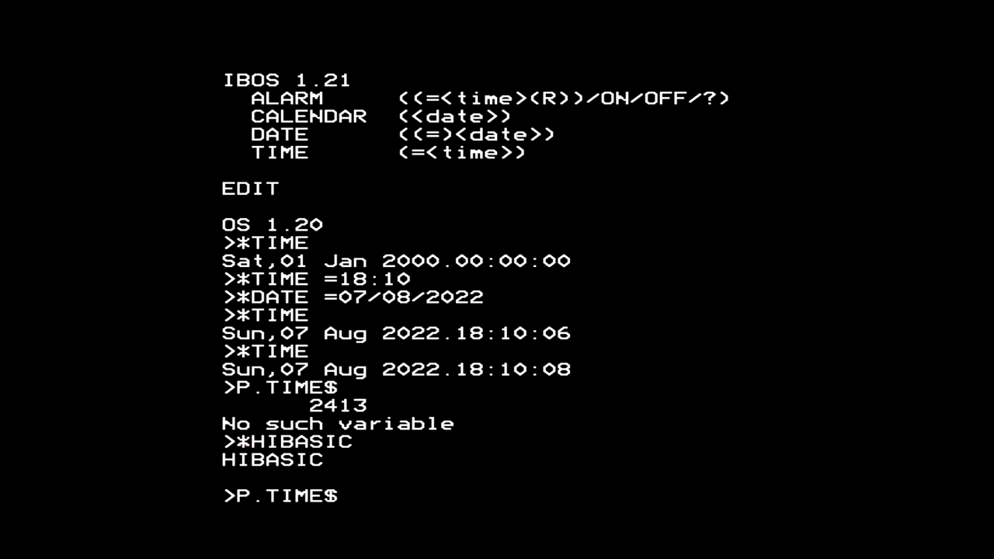
{"action": "key", "text": "Return"}
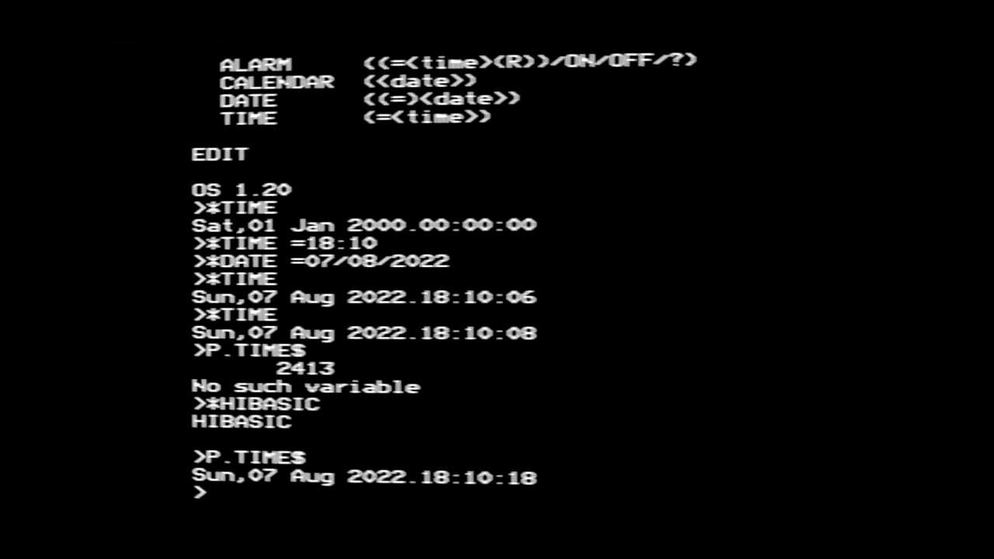
Restart the machine into ADFS and disable the Tube with the NOTUBE configuration setting.
{"action": "key", "text": "Break"}
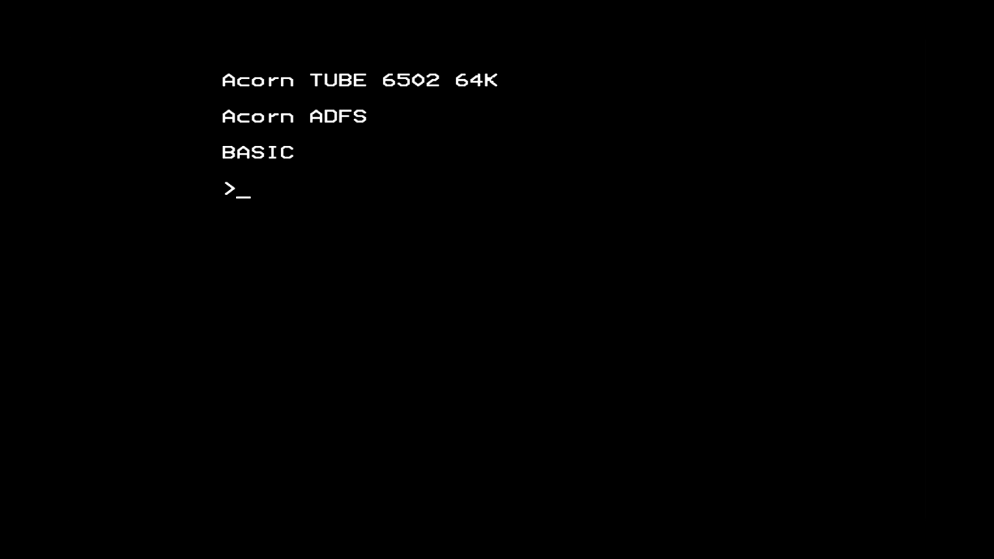
{"action": "type", "text": "*CONF.NOTUBE"}
{"action": "key", "text": "Return"}
List the installed ROMs and configure the default filing system with FILE 7.
{"action": "type", "text": "*ROMS"}
{"action": "key", "text": "Return"}
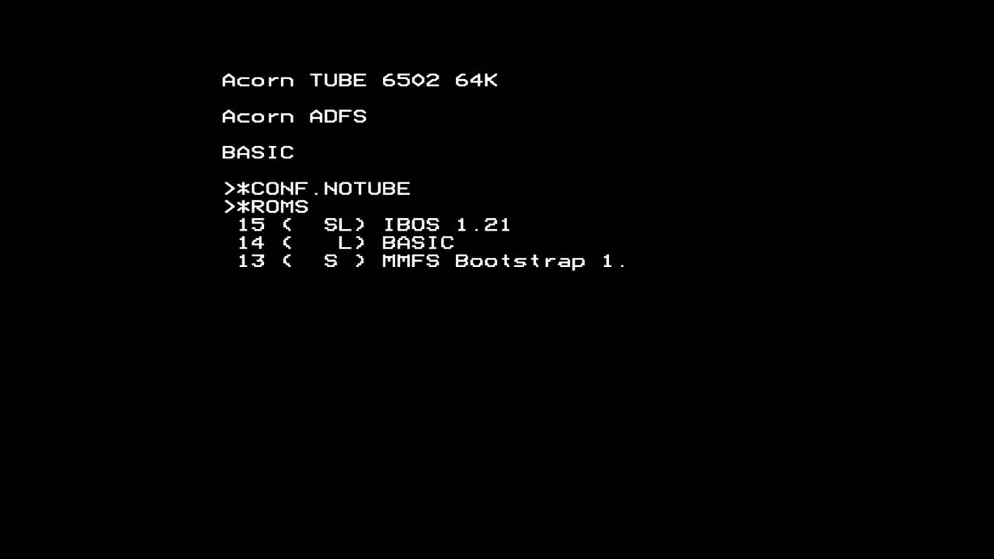
{"action": "type", "text": "*CONF.FILE 7"}
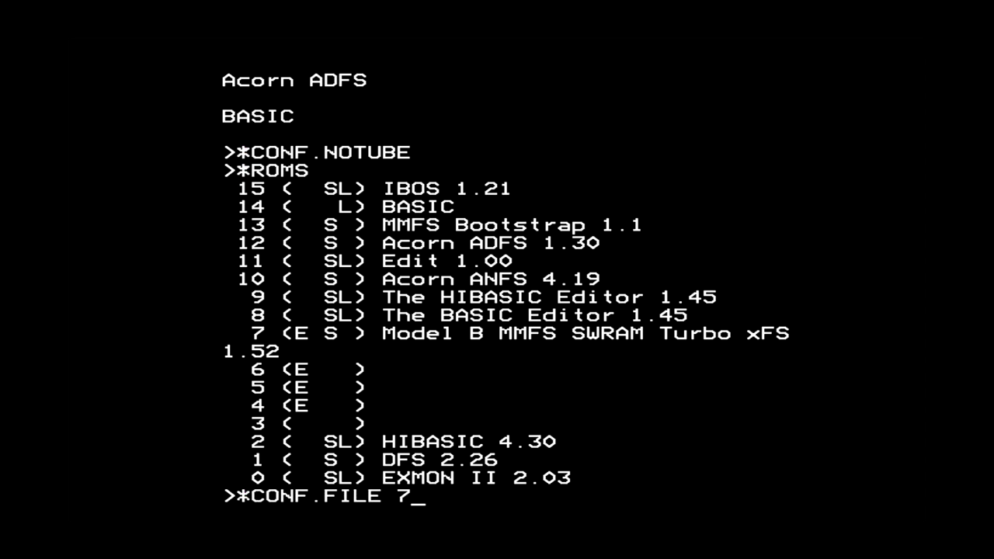
{"action": "key", "text": "Return"}
Unplug ROMs 12, 10 and 1, and restart the machine so the change takes effect.
{"action": "type", "text": "*UNPLUG "}
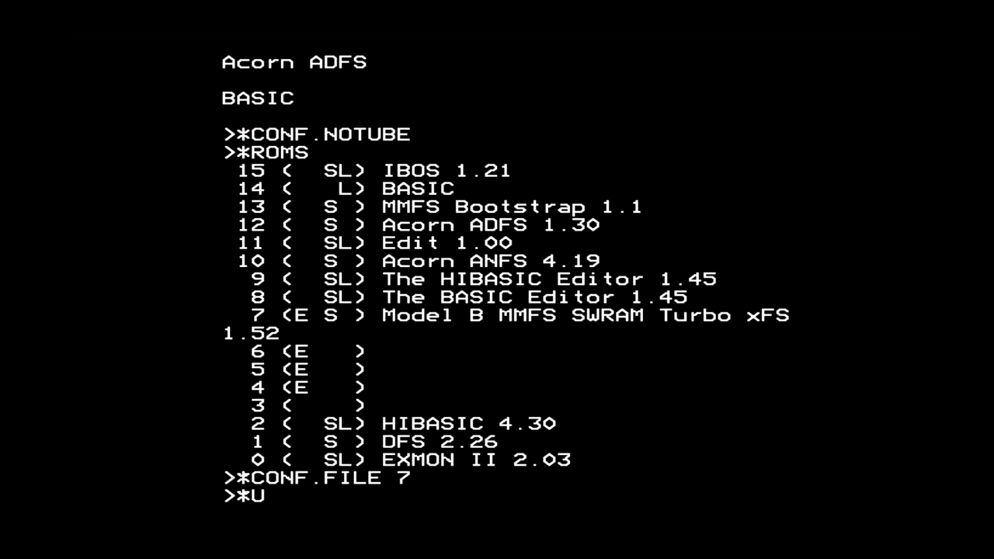
{"action": "type", "text": "12,10,1"}
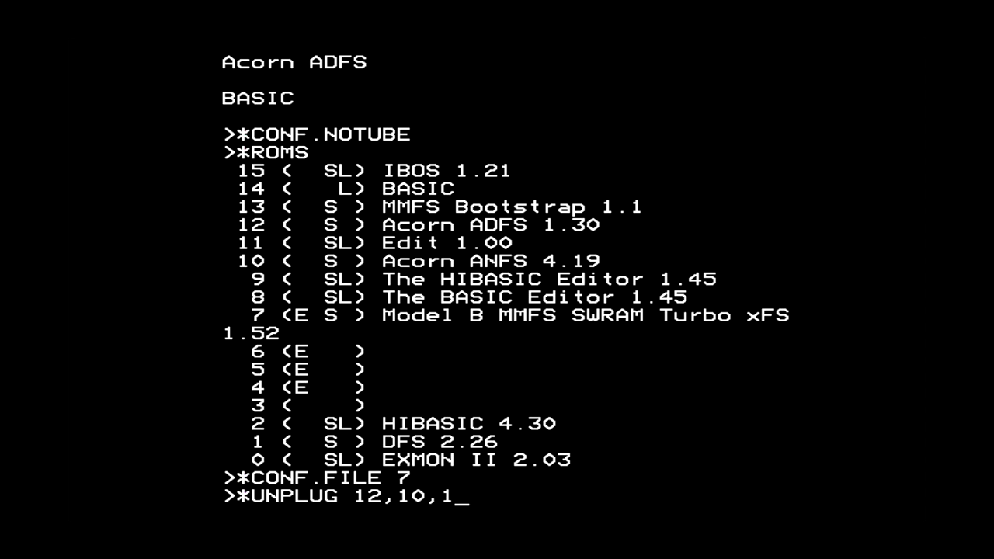
{"action": "key", "text": "Return"}
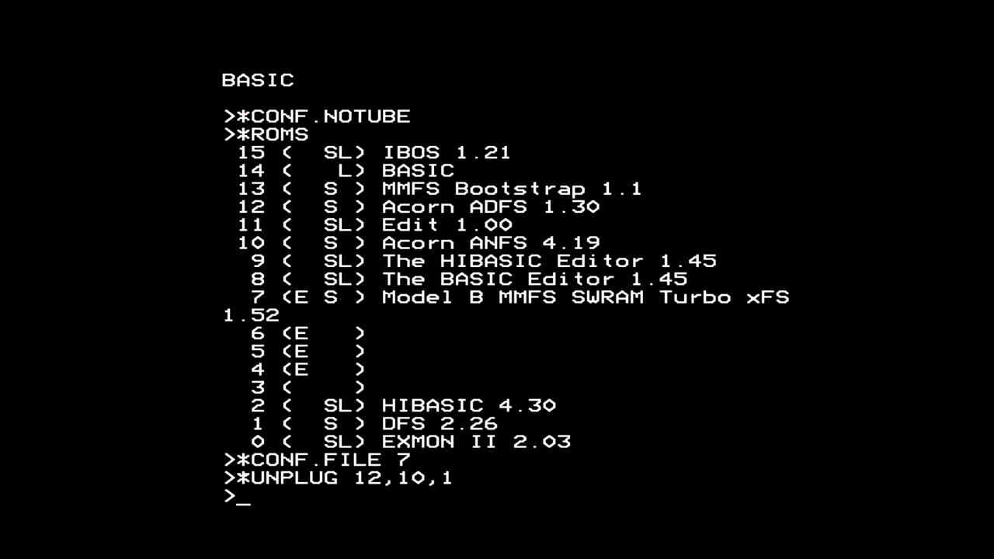
{"action": "key", "text": "ctrl+Break"}
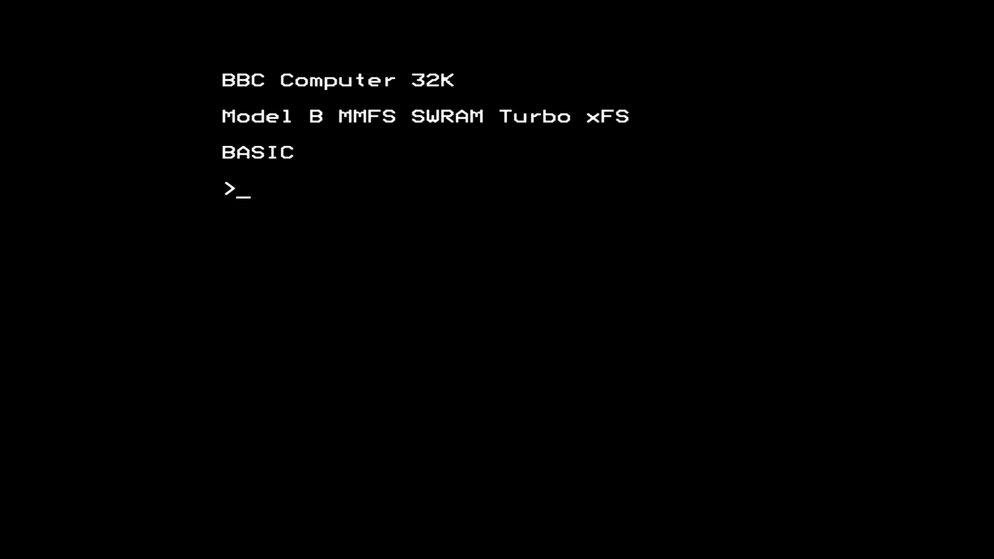
List the installed ROMs and print the value of PAGE in hexadecimal.
{"action": "type", "text": "*ROMS"}
{"action": "key", "text": "Return"}
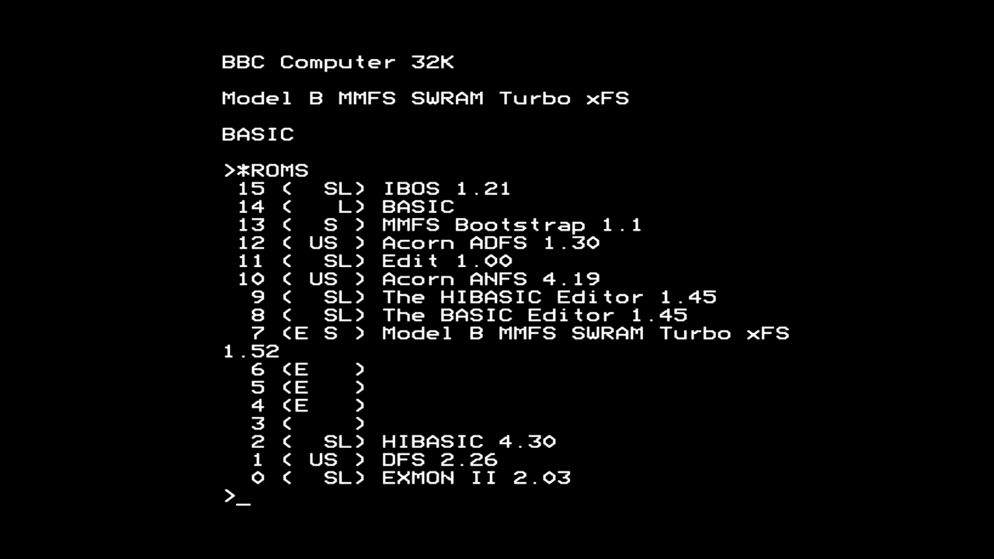
{"action": "type", "text": "P.~PAGE"}
{"action": "key", "text": "Return"}
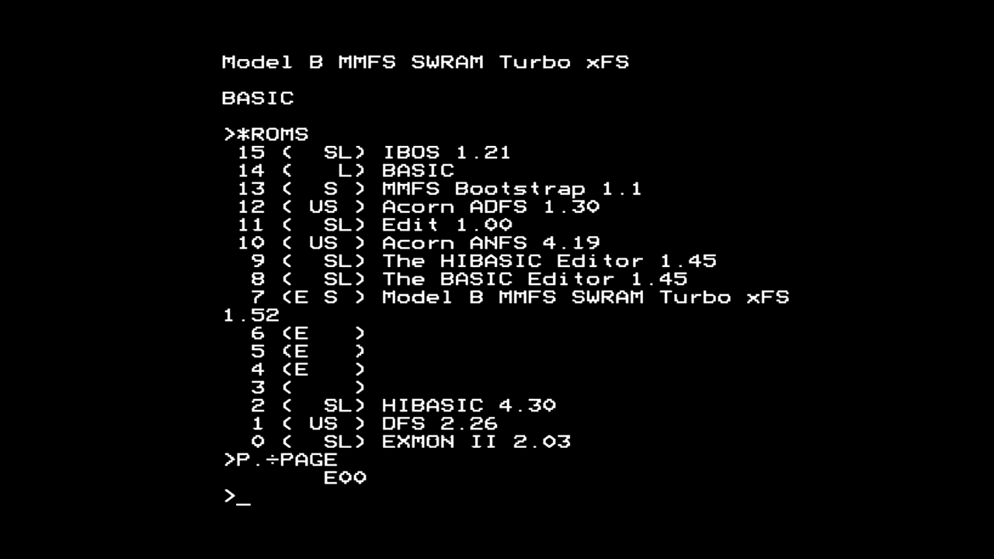
Save the current configuration to the file I.MMFS with CSAVE.
{"action": "type", "text": "*CSAVE"}
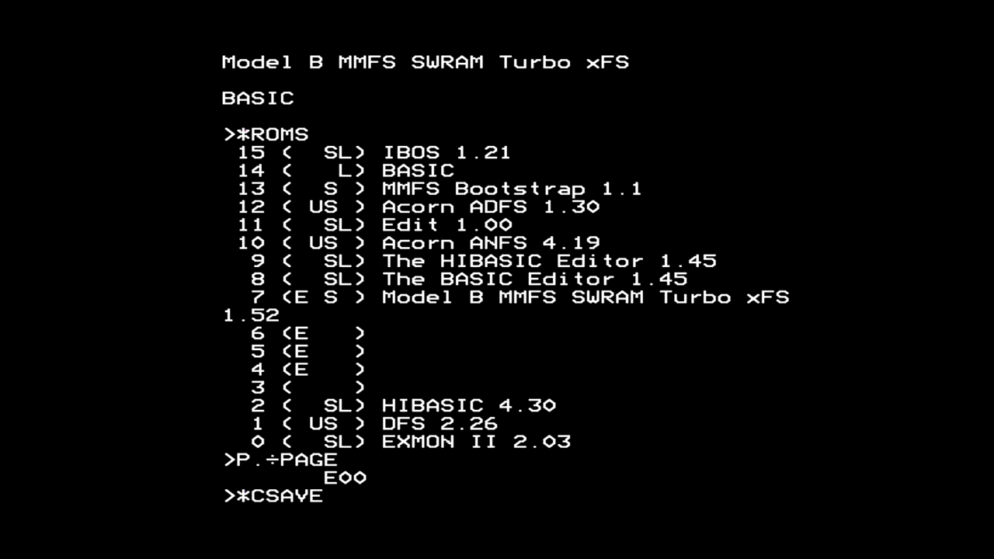
{"action": "type", "text": " I.MMFS"}
{"action": "key", "text": "Return"}
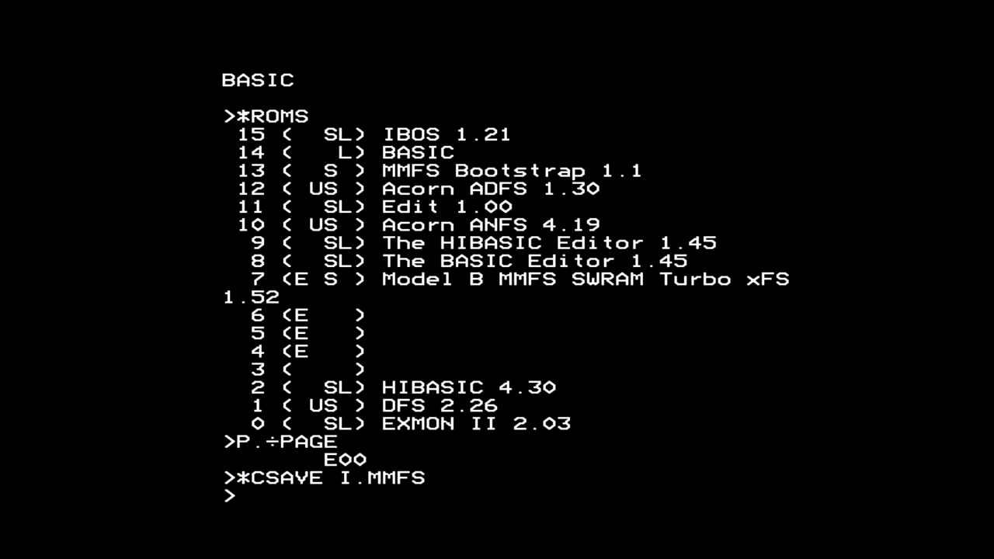
Restart the machine, boot the SNAPPER disc image and start a game in normal mode.
{"action": "key", "text": "Break"}
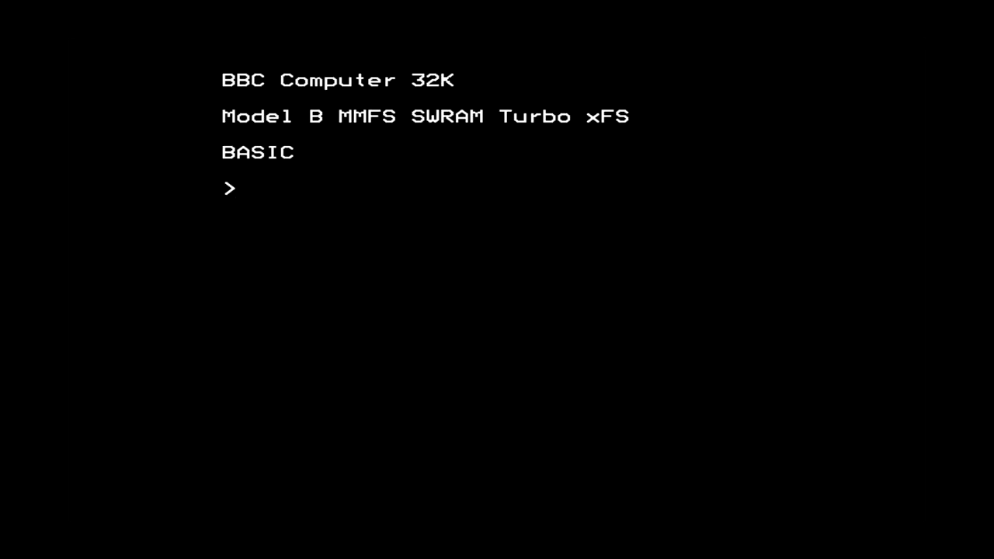
{"action": "type", "text": "*DBOOT SNAPPER"}
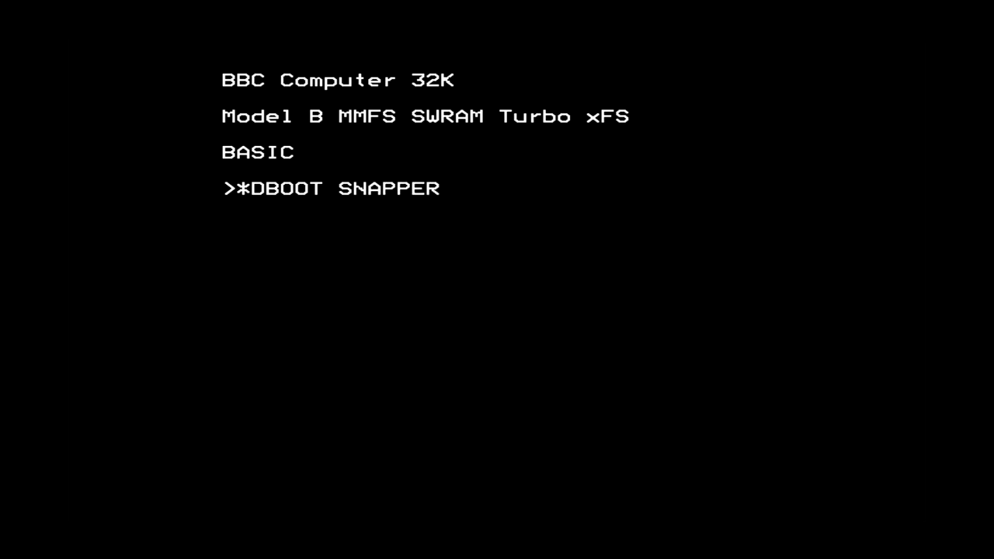
{"action": "key", "text": "Return"}
{"action": "type", "text": "N"}
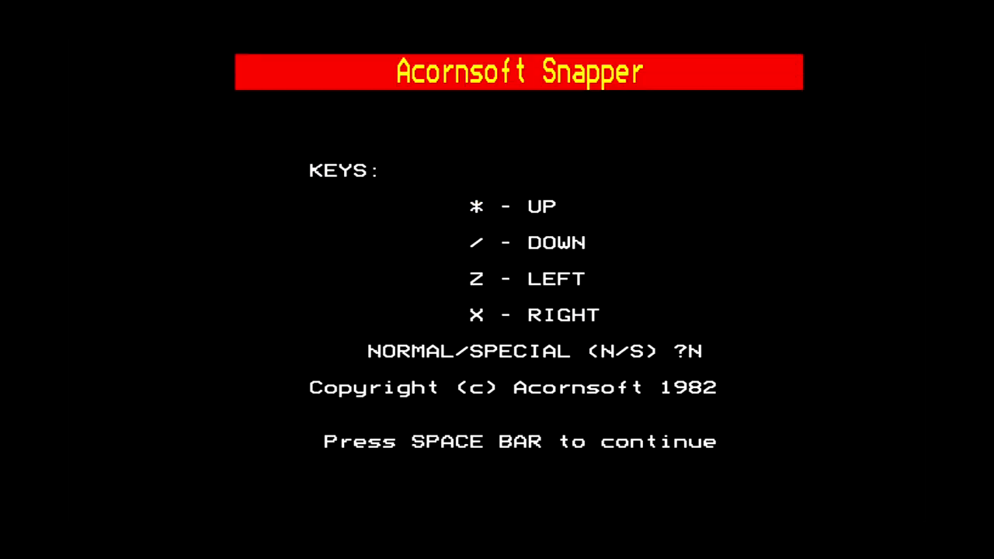
{"action": "key", "text": "space"}
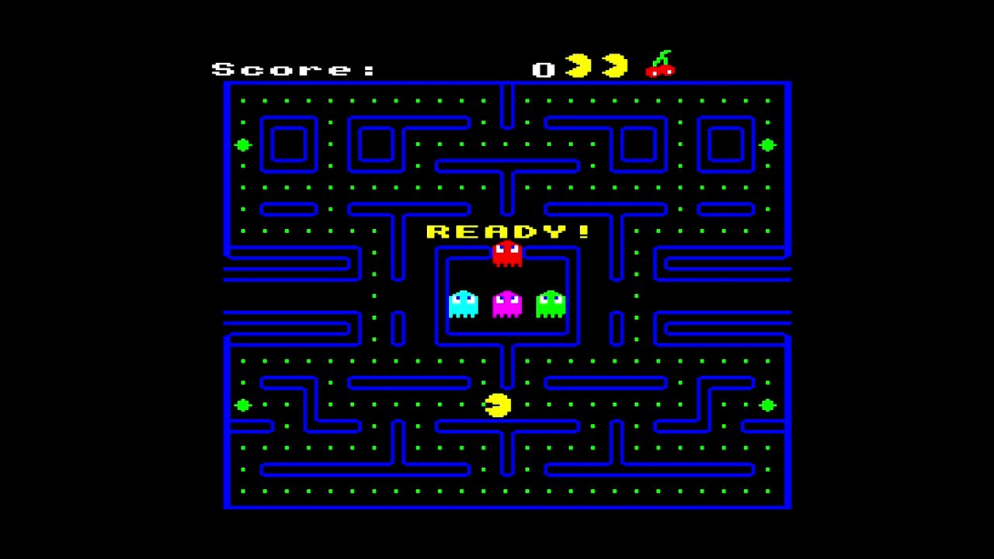
Play Snapper briefly, steering through the maze, and return to the BASIC prompt.
{"action": "key", "text": "z"}
{"action": "key", "text": "colon"}
{"action": "key", "text": "z"}
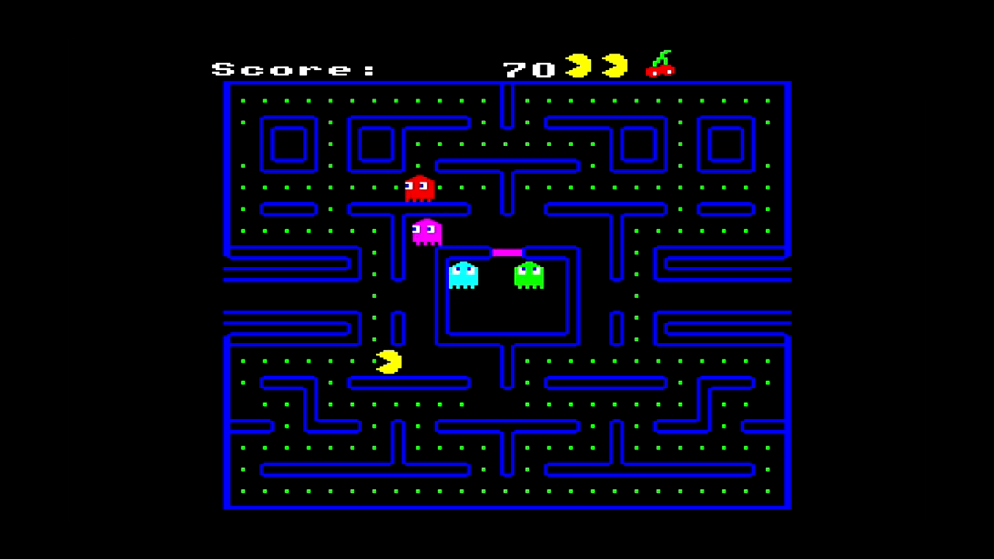
{"action": "key", "text": "Left"}
{"action": "key", "text": "Down"}
{"action": "key", "text": "Right"}
{"action": "key", "text": "Down"}
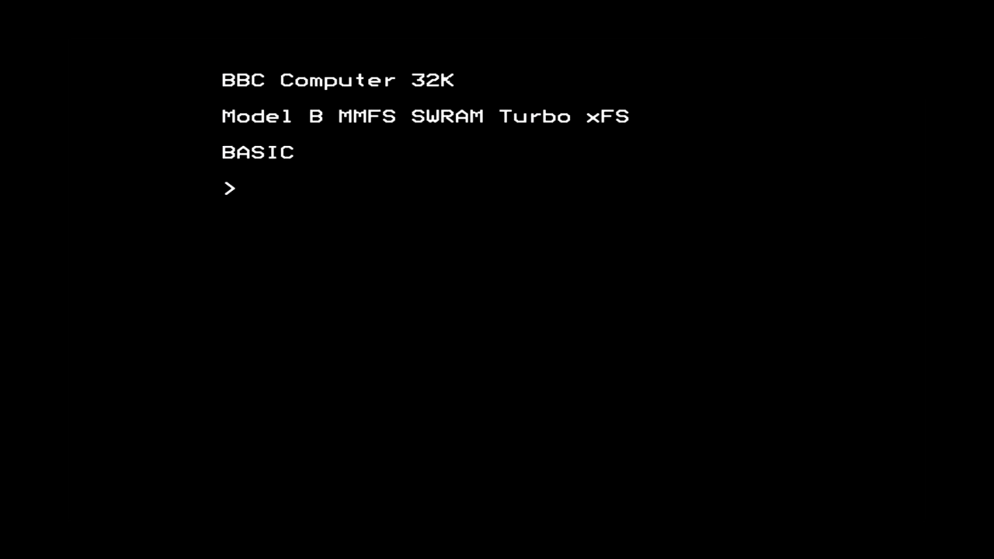
Catalogue drive 0, load the saved configuration I.TUBE with CLOAD and restart the machine.
{"action": "type", "text": "*."}
{"action": "key", "text": "Return"}
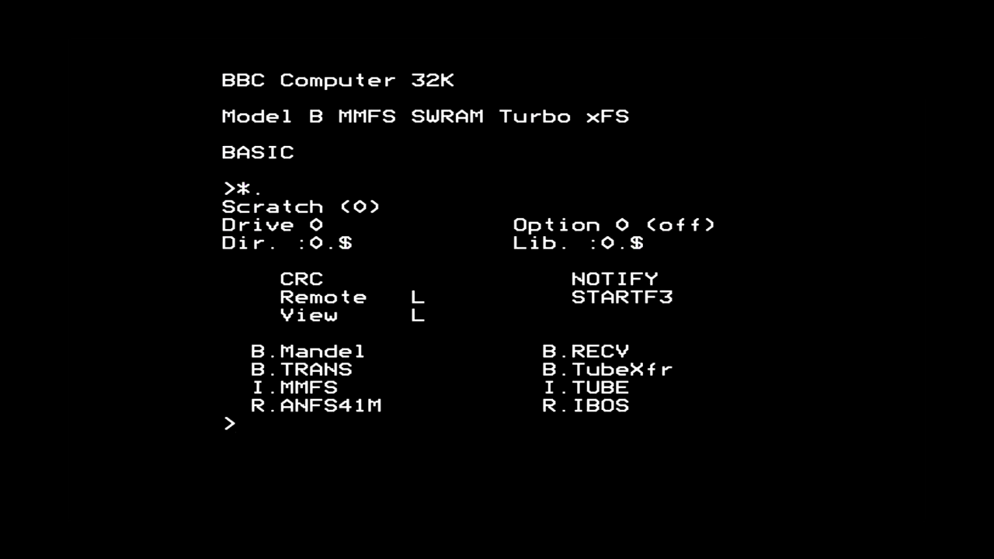
{"action": "type", "text": "*CLOAD"}
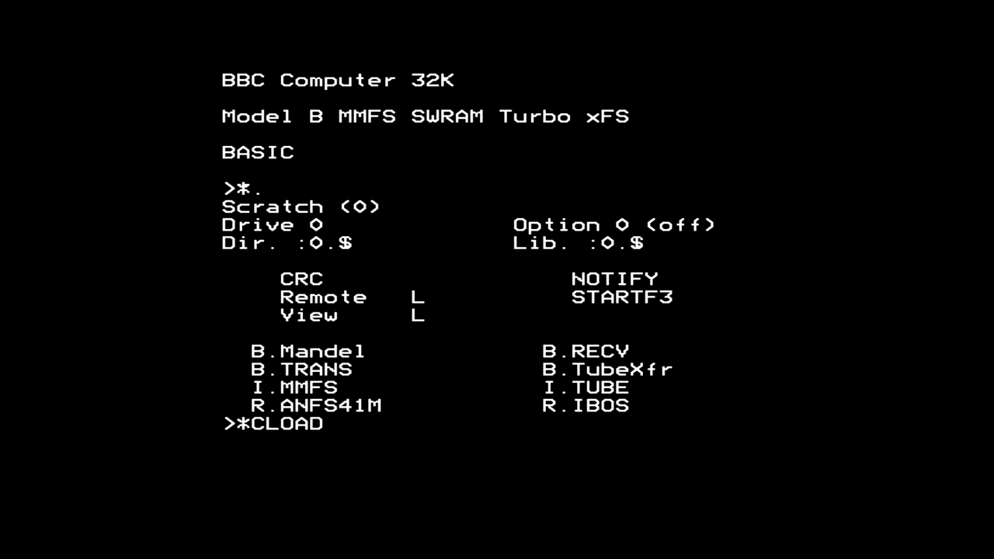
{"action": "type", "text": " I.TUBE"}
{"action": "key", "text": "Return"}
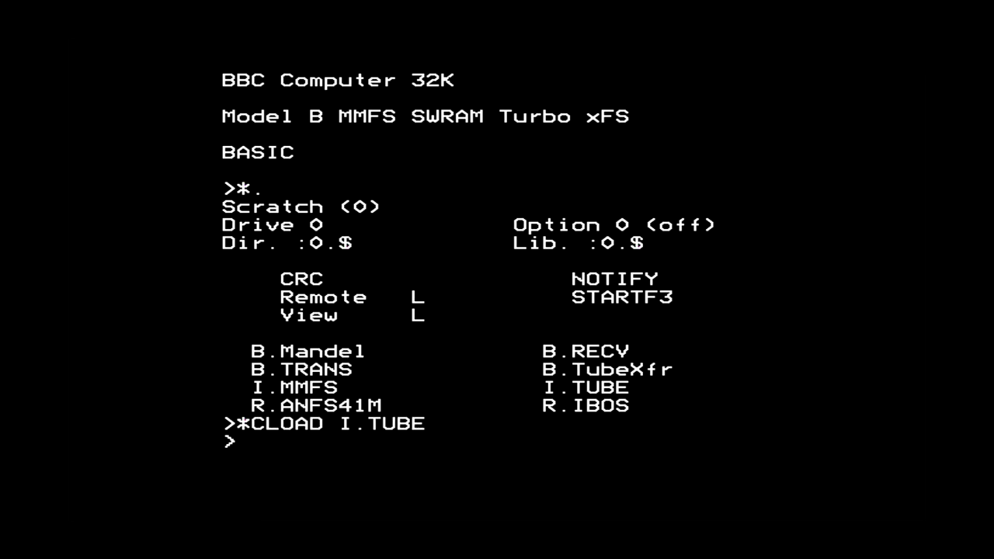
{"action": "key", "text": "F12"}
{"action": "type", "text": "*R"}
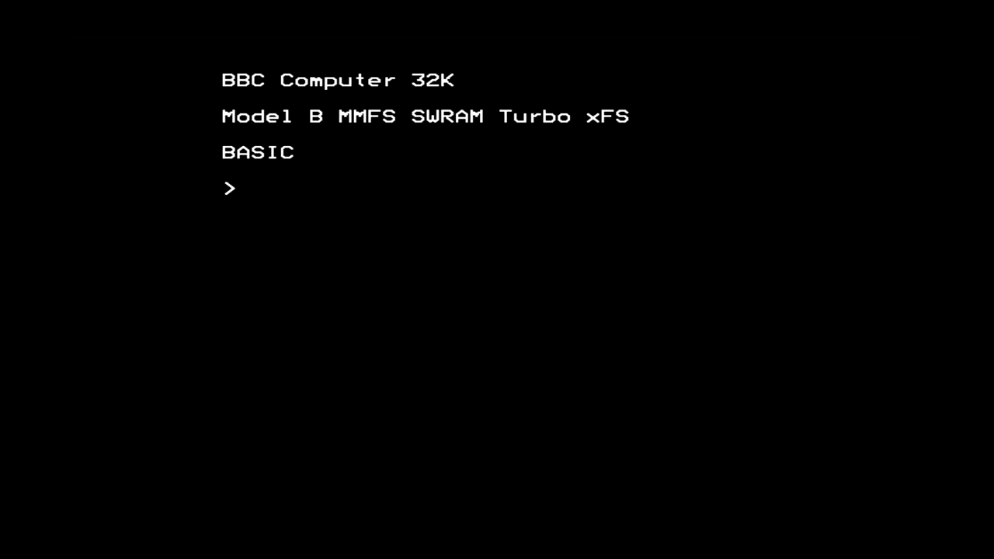
Check the ROM listing and the hexadecimal value of PAGE with the MMFS setup active.
{"action": "type", "text": "*ROMS"}
{"action": "key", "text": "Return"}
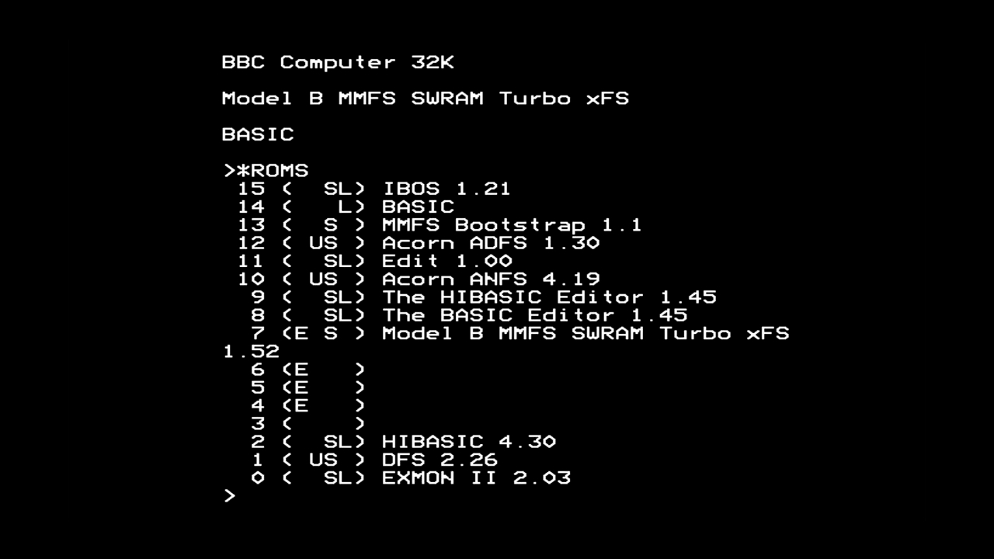
{"action": "type", "text": "P.~"}
{"action": "type", "text": "PAGE"}
{"action": "key", "text": "Return"}
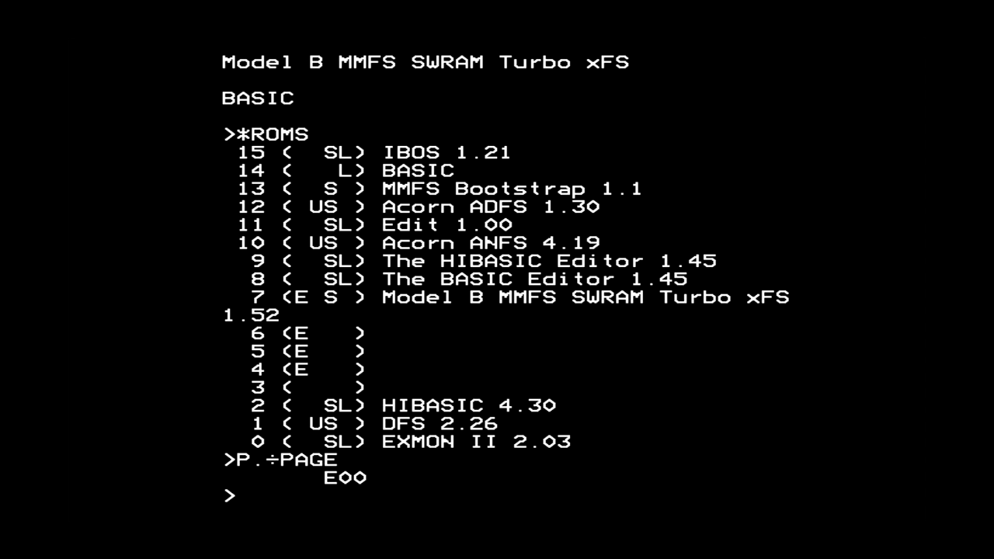
Unplug ROMs 12 and 13, and unlock EEPROM banks CD with EEP32.
{"action": "type", "text": "*UNPLUG "}
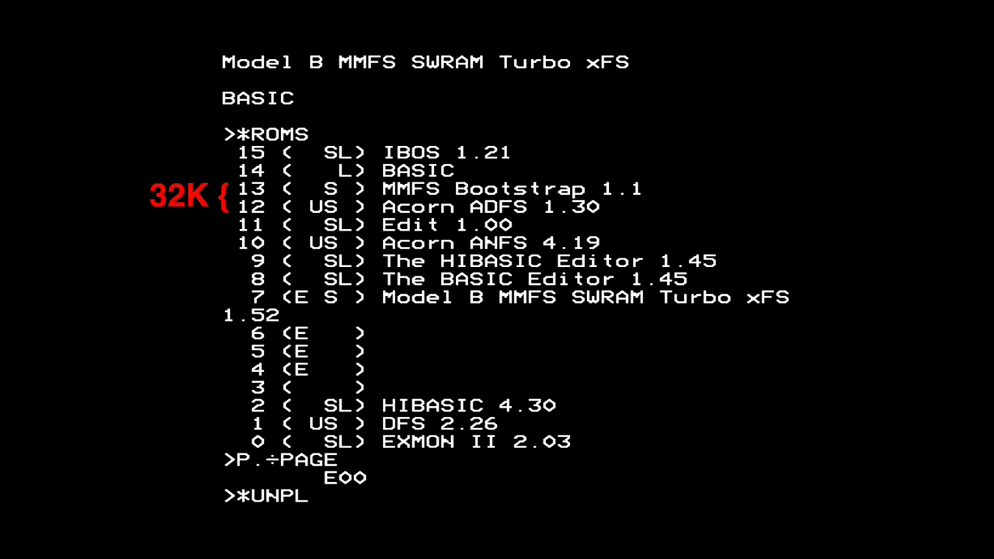
{"action": "type", "text": "12,13"}
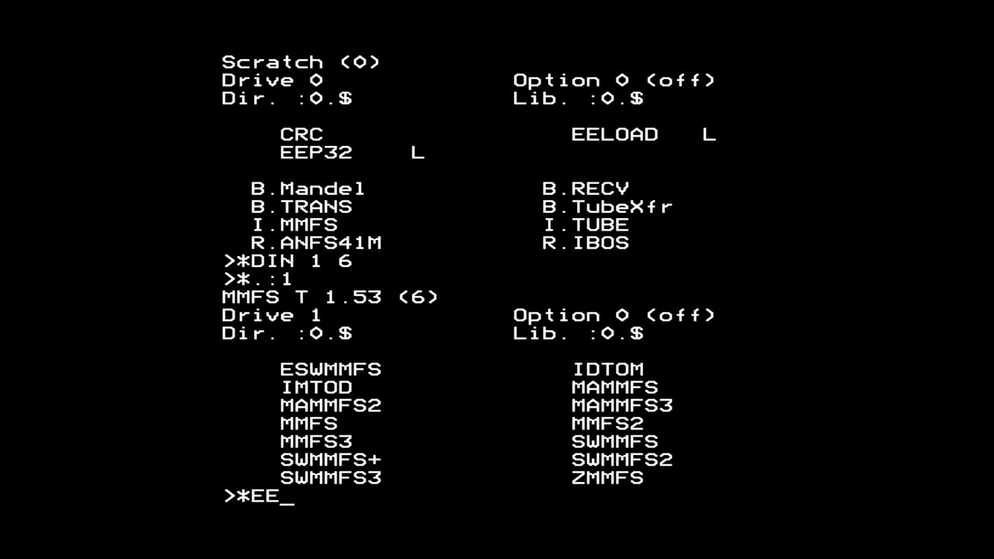
{"action": "type", "text": "UNLO"}
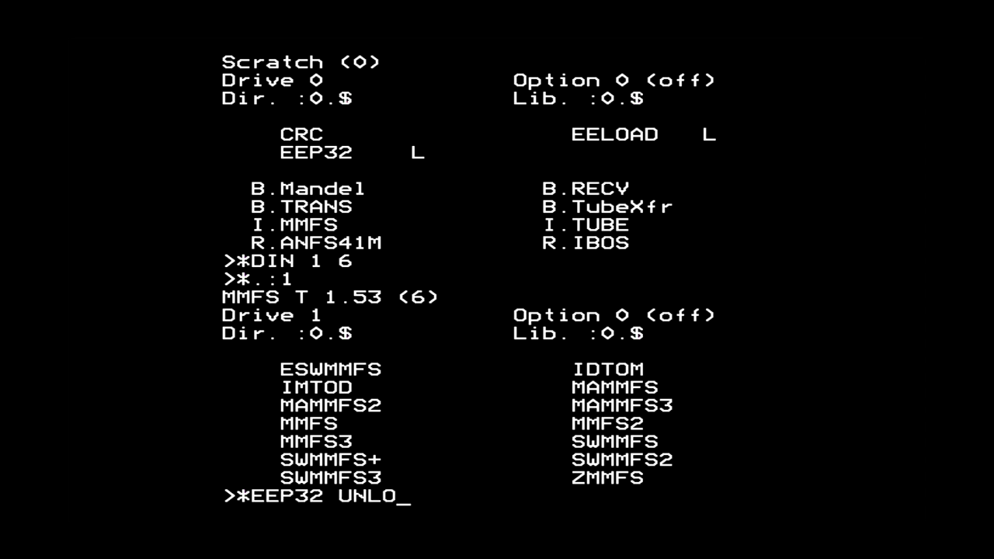
{"action": "type", "text": "CK CD"}
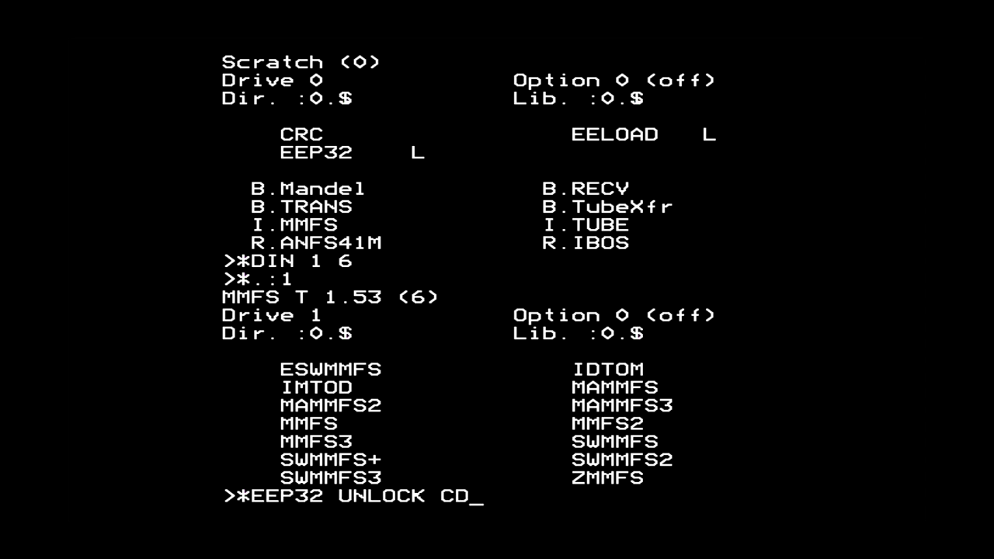
{"action": "key", "text": "Return"}
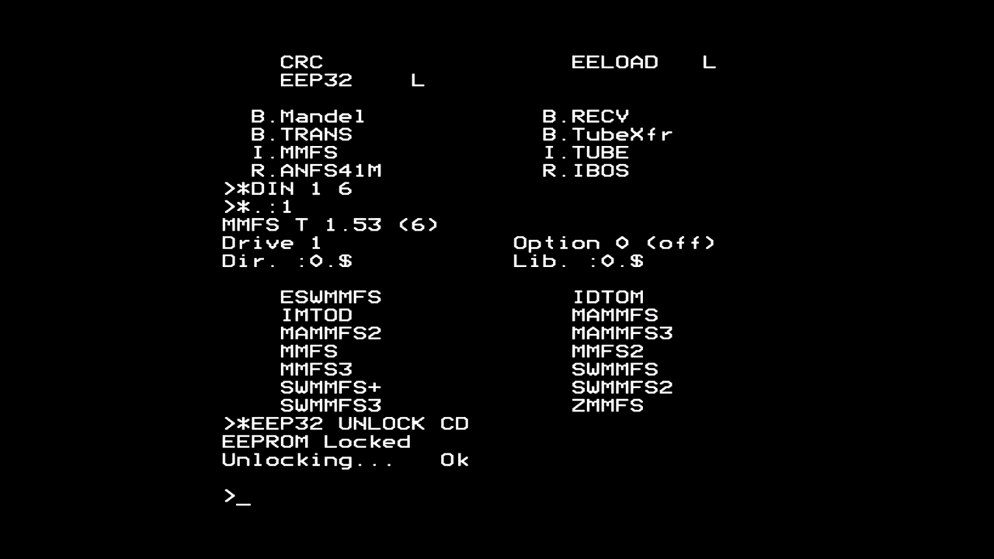
Program ZMMFS from drive 1 into EEPROM bank D with EELOAD, and lock banks CD again.
{"action": "type", "text": "*EELOAD"}
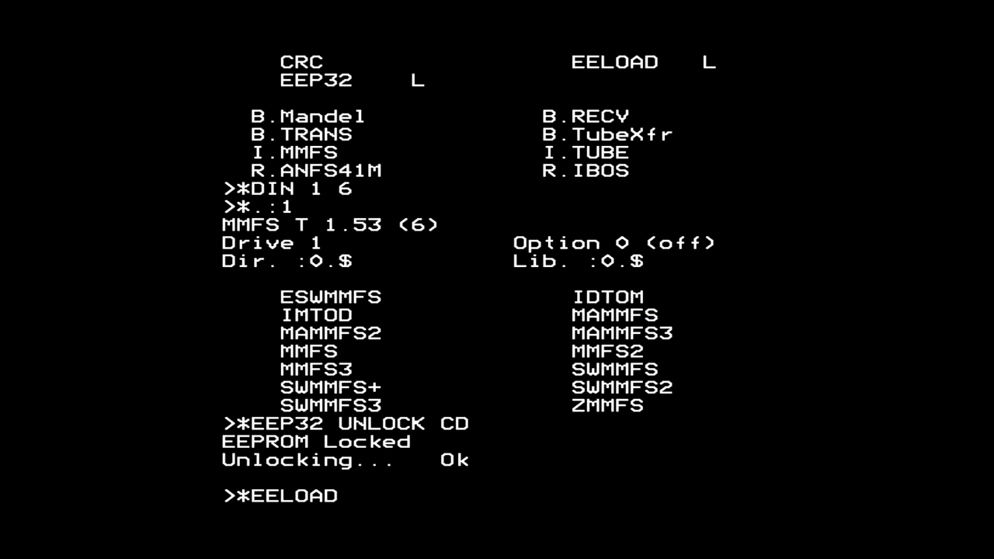
{"action": "type", "text": " :1.ZMMFS D"}
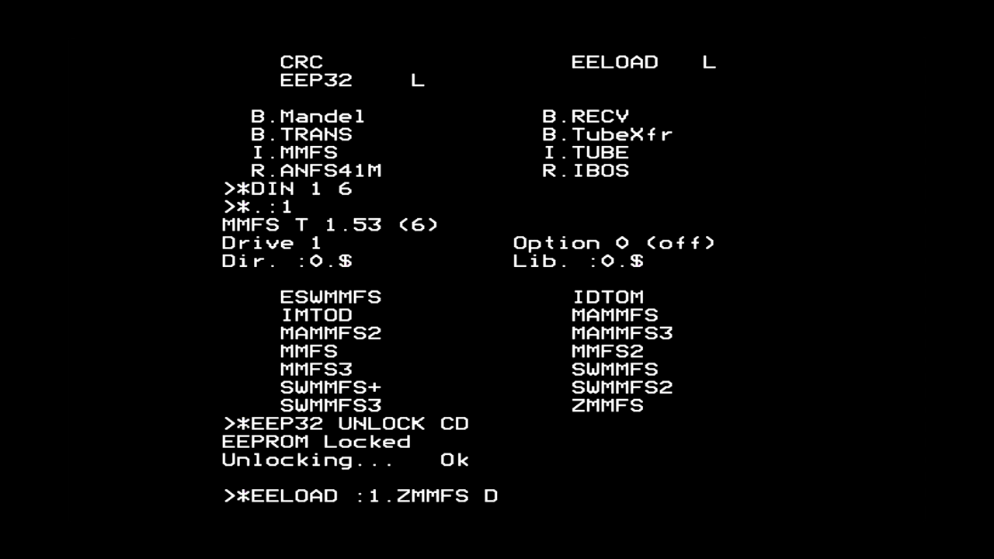
{"action": "key", "text": "Return"}
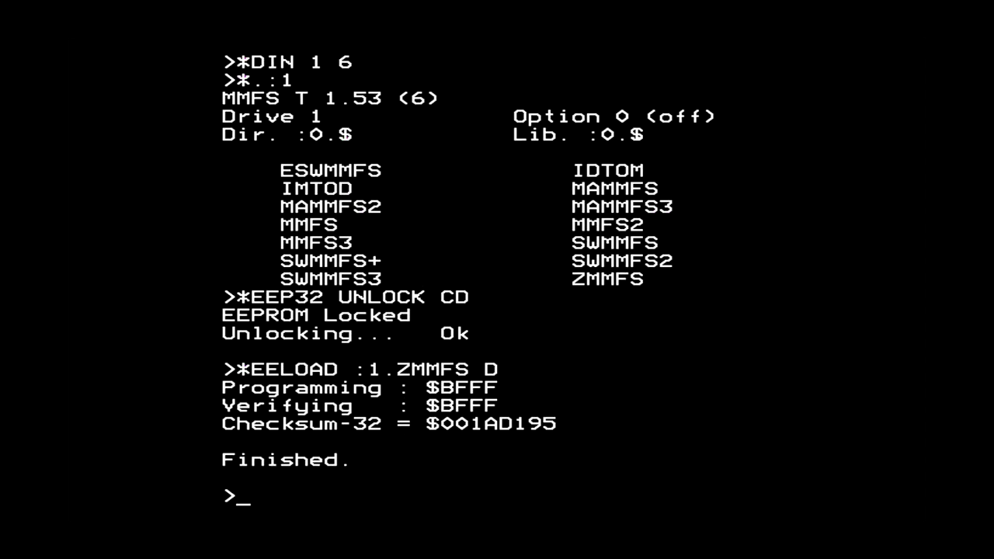
{"action": "type", "text": "*EEP32 "}
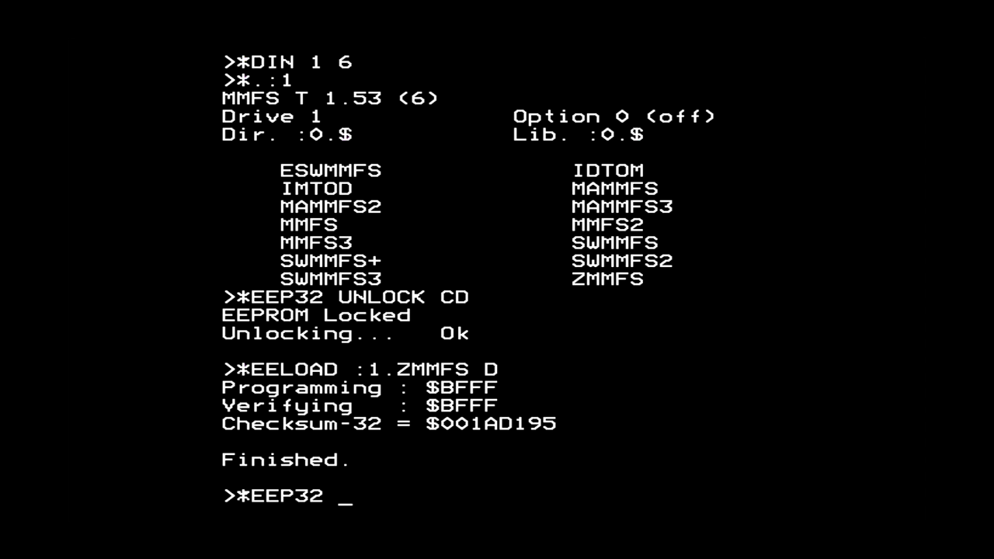
{"action": "type", "text": "LOCK CD"}
{"action": "key", "text": "Return"}
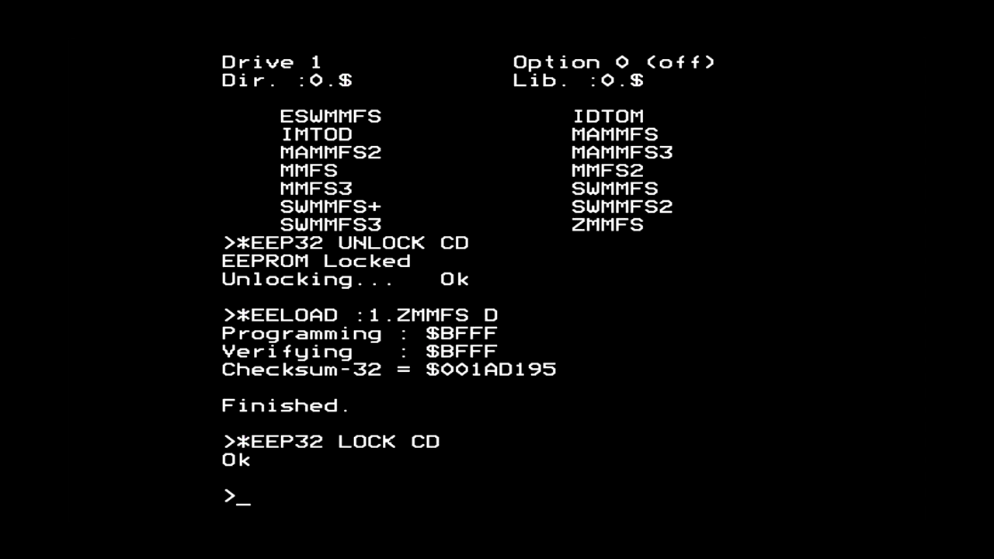
Restart the machine and list the ROMs to check the reprogrammed bank.
{"action": "key", "text": "Break"}
{"action": "type", "text": "*ROMS"}
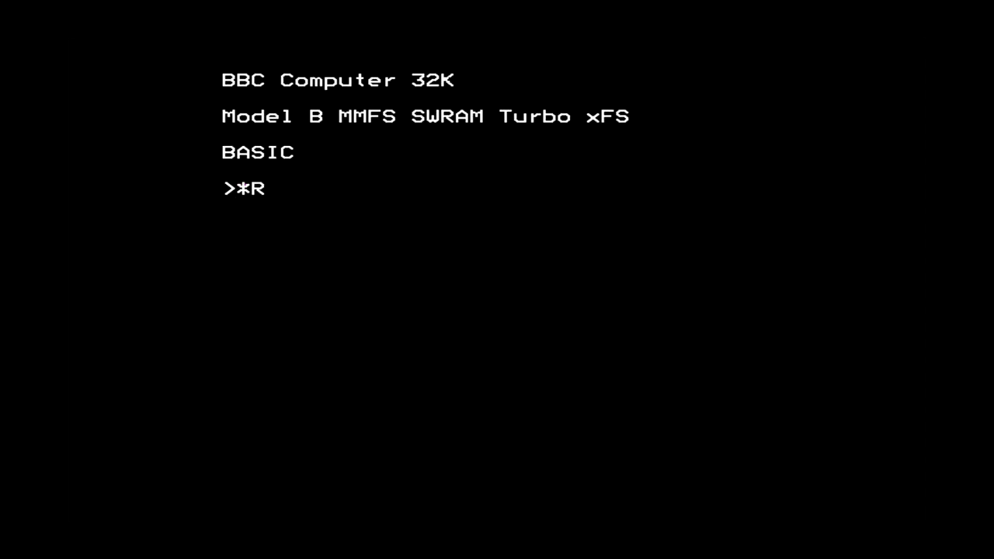
{"action": "key", "text": "Return"}
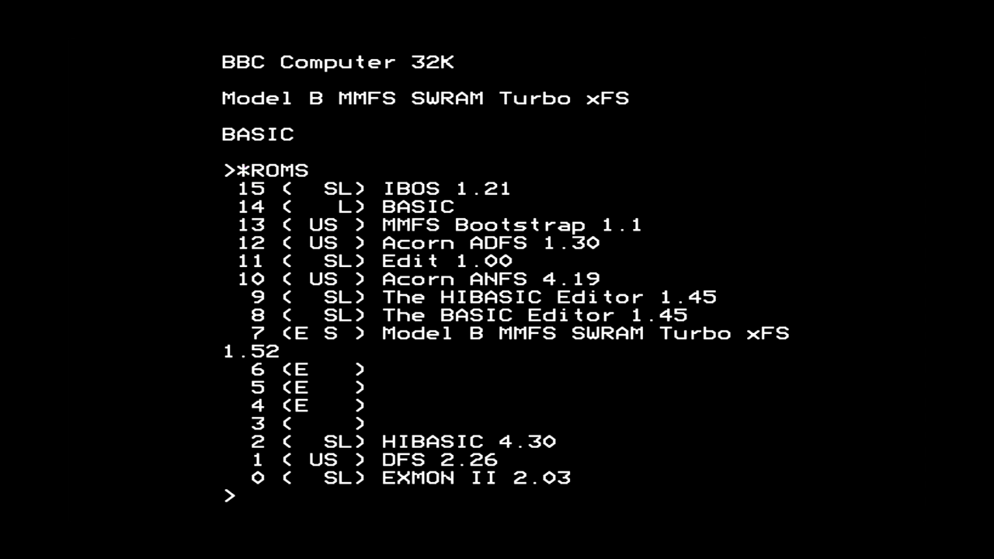
Insert ROM 13, the MMFS Bootstrap, and restart the machine so that it takes effect.
{"action": "type", "text": "*INSERT "}
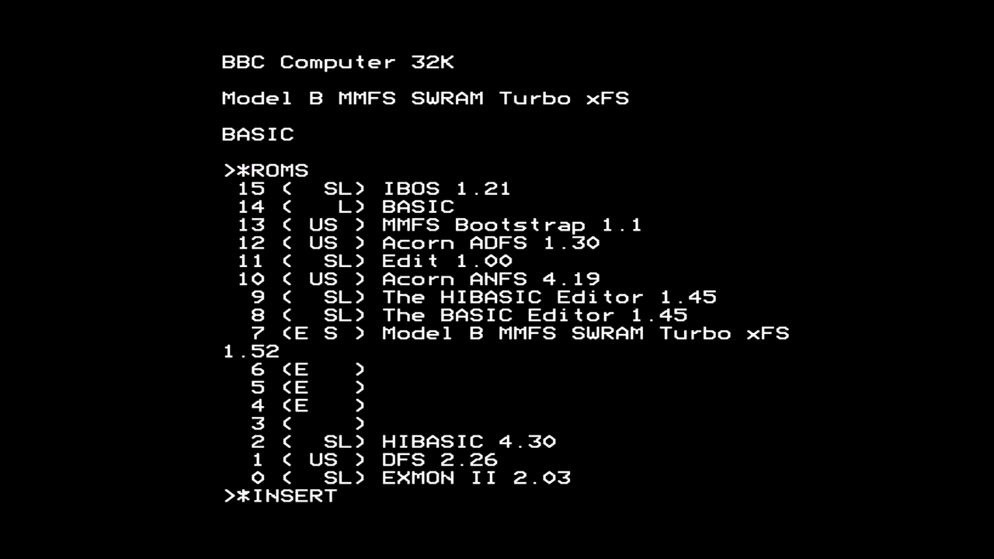
{"action": "type", "text": "13"}
{"action": "key", "text": "Return"}
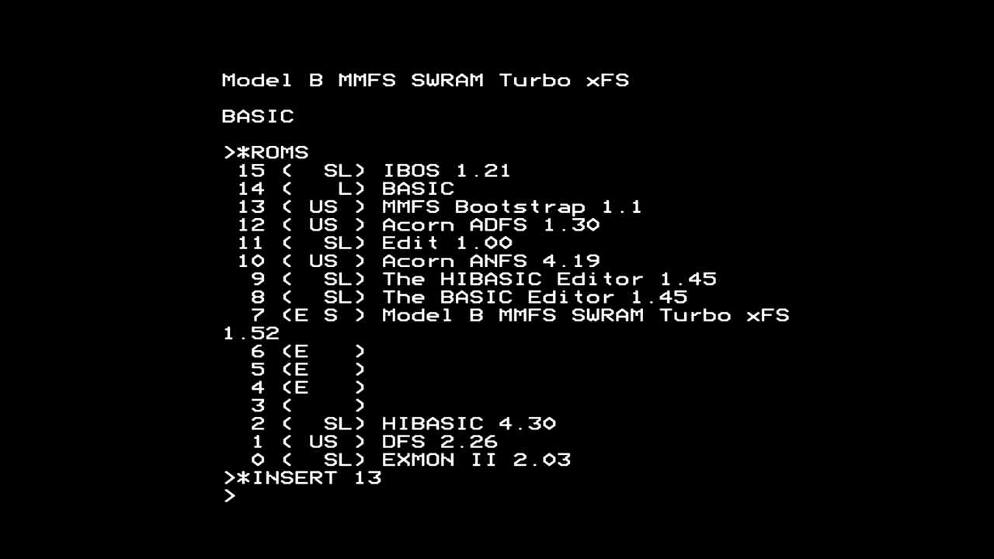
{"action": "key", "text": "Break"}
List the ROMs to check the MMFS version in bank 7, and display the MMFS help.
{"action": "type", "text": "*"}
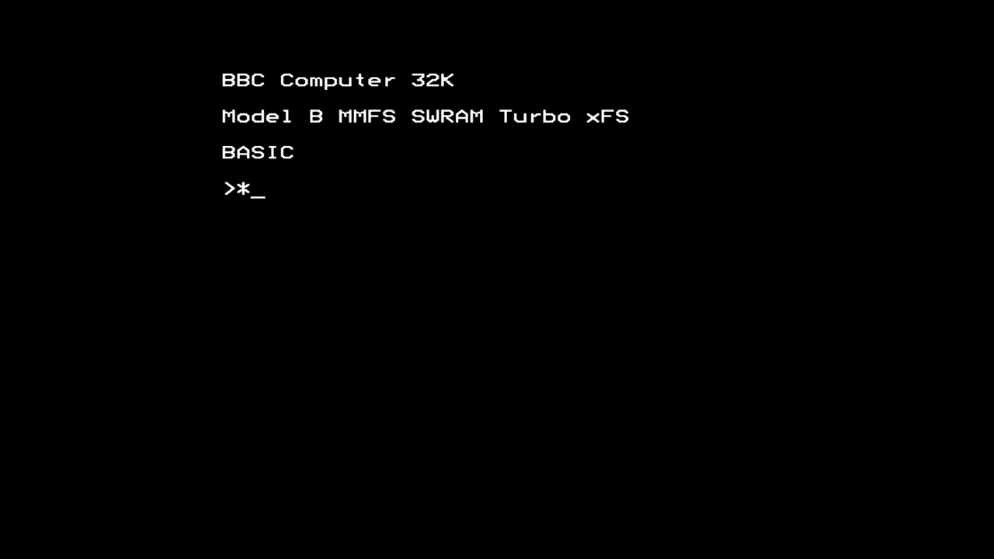
{"action": "type", "text": "ROMS"}
{"action": "key", "text": "Return"}
{"action": "type", "text": "*H.MMFS"}
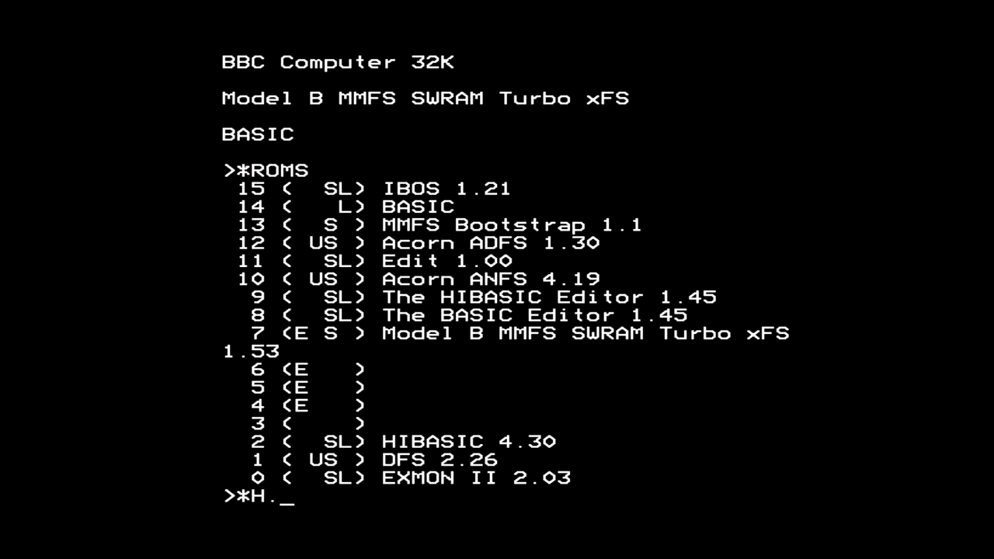
{"action": "key", "text": "Return"}
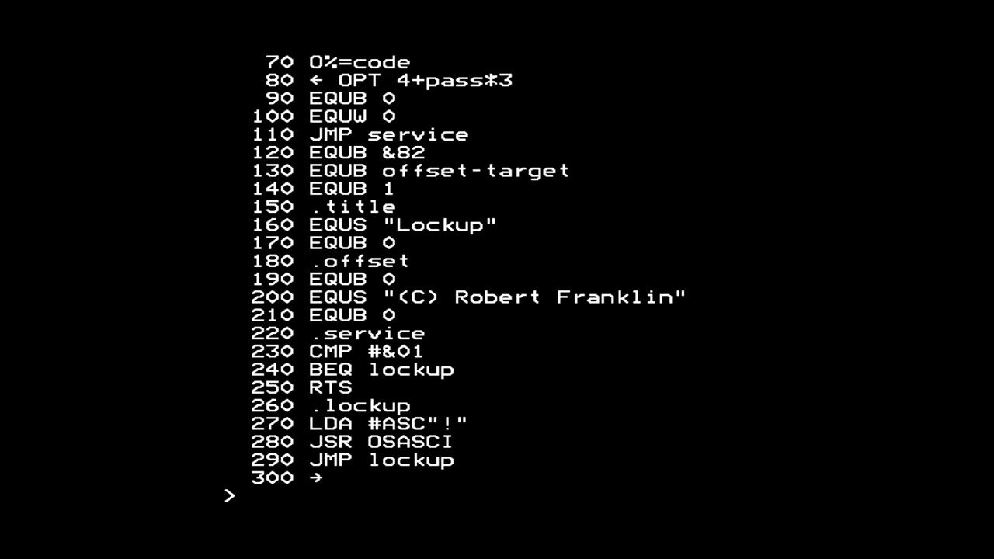
Assemble the Lockup ROM code and write it from 9E2+32 to address 8000 in sideways RAM bank 4 with SRWRITE.
{"action": "type", "text": "RUN"}
{"action": "key", "text": "Return"}
{"action": "type", "text": "*S"}
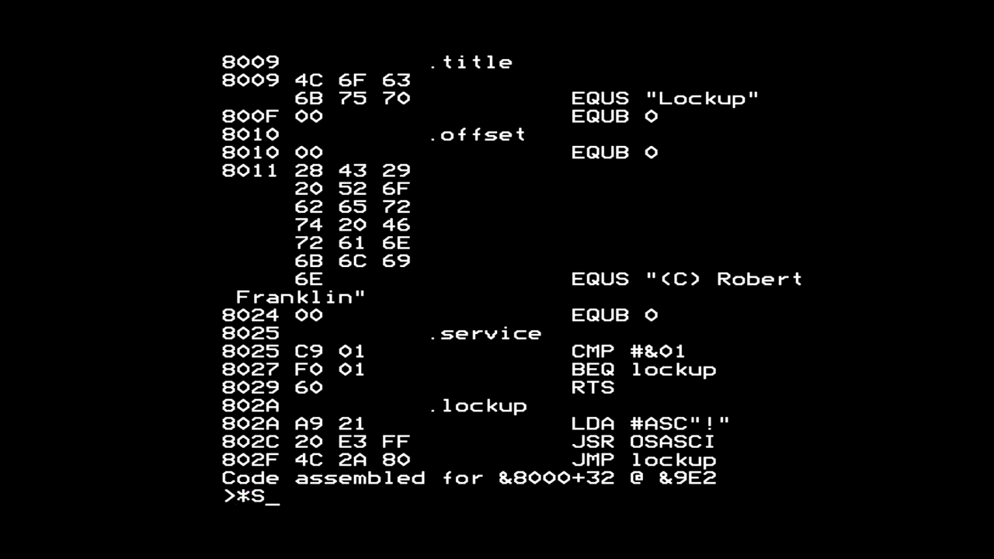
{"action": "type", "text": "RWRITE 9"}
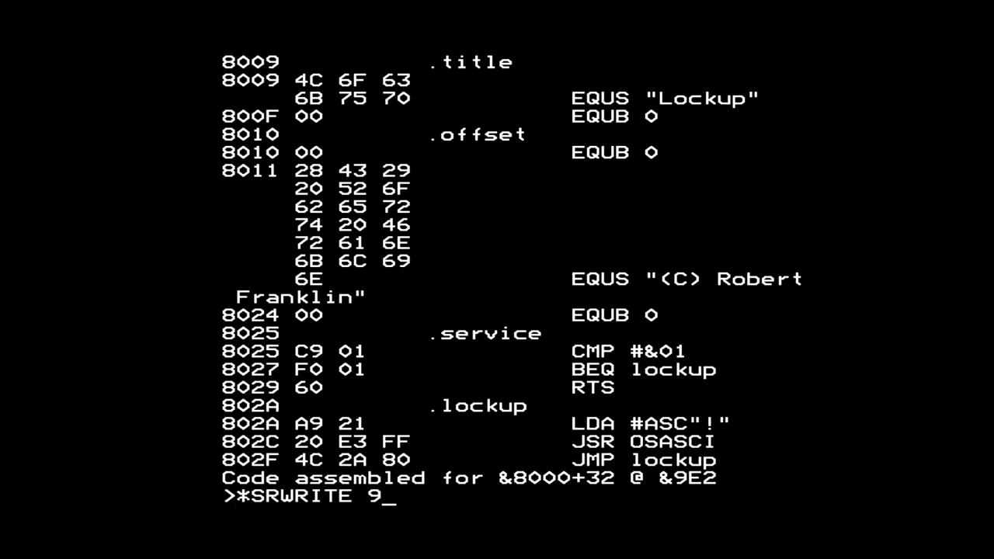
{"action": "type", "text": "E2+32 8000 4"}
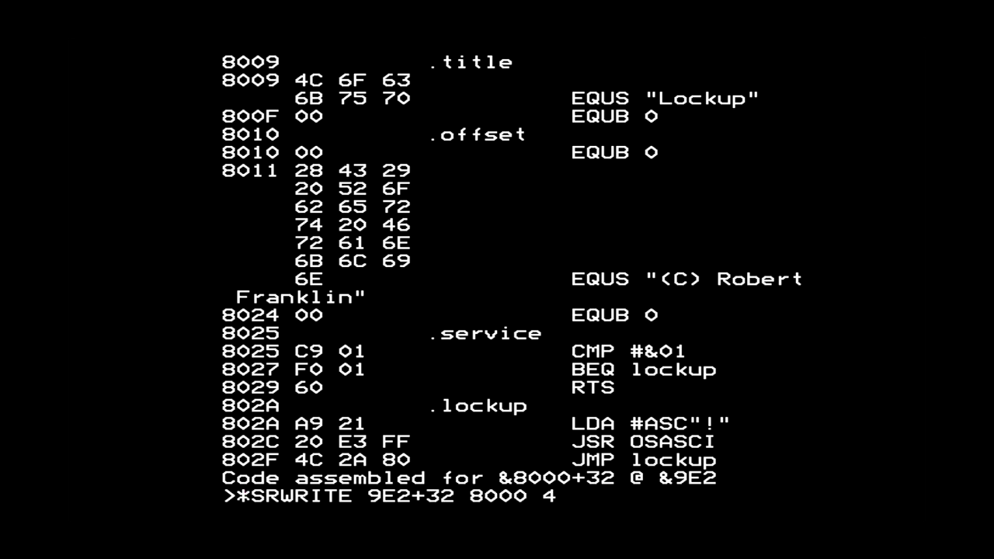
{"action": "key", "text": "Return"}
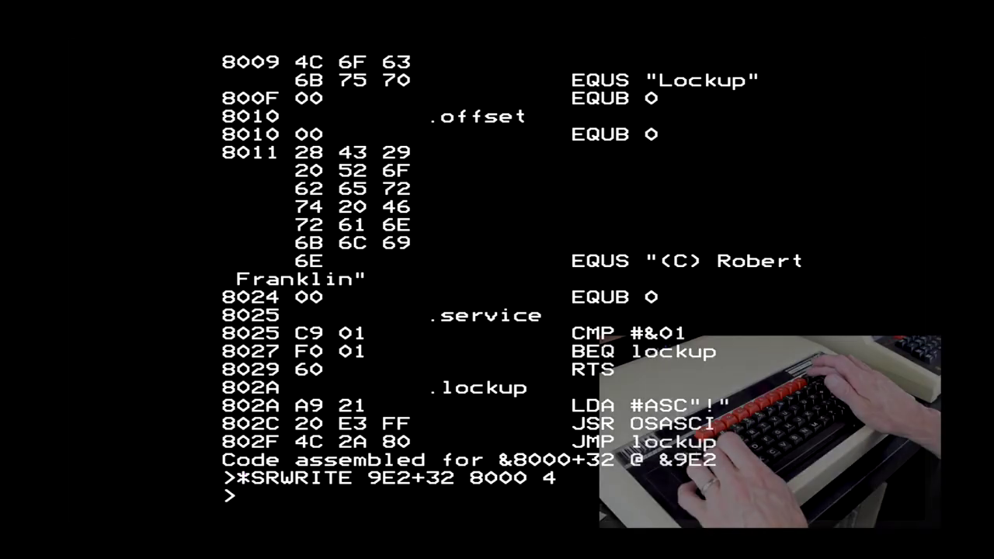
Restart the machine and unplug the Lockup ROM in bank 4 from the IBOS prompt.
{"action": "key", "text": "Break"}
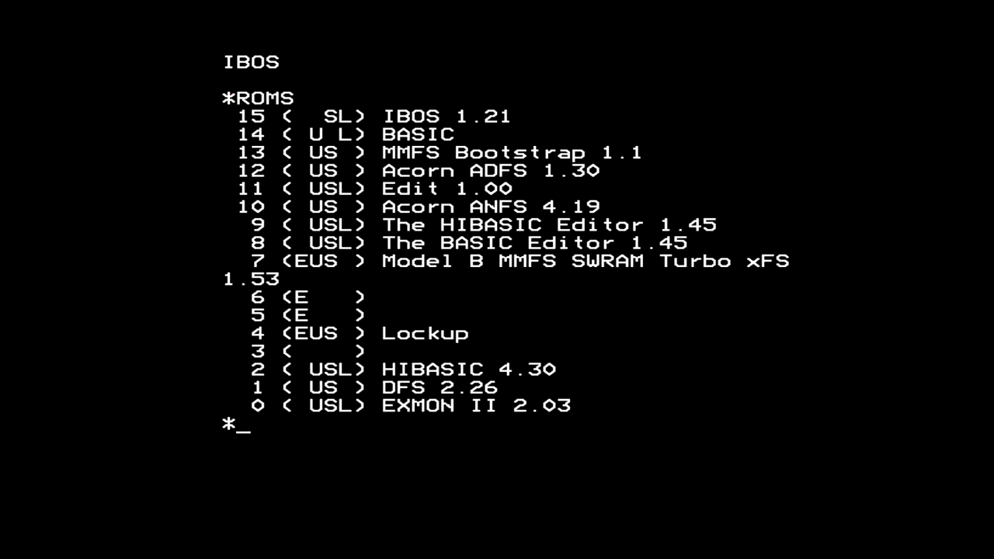
{"action": "type", "text": "UNPLUG 4"}
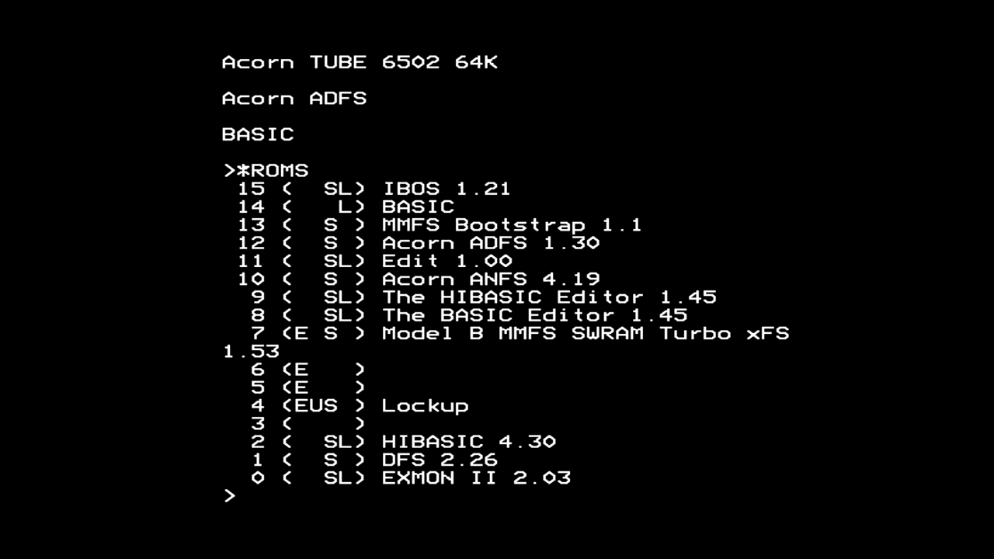
Wipe sideways RAM bank 4 with SRWIPE and insert bank 4 again.
{"action": "type", "text": "*SRWIPE 4"}
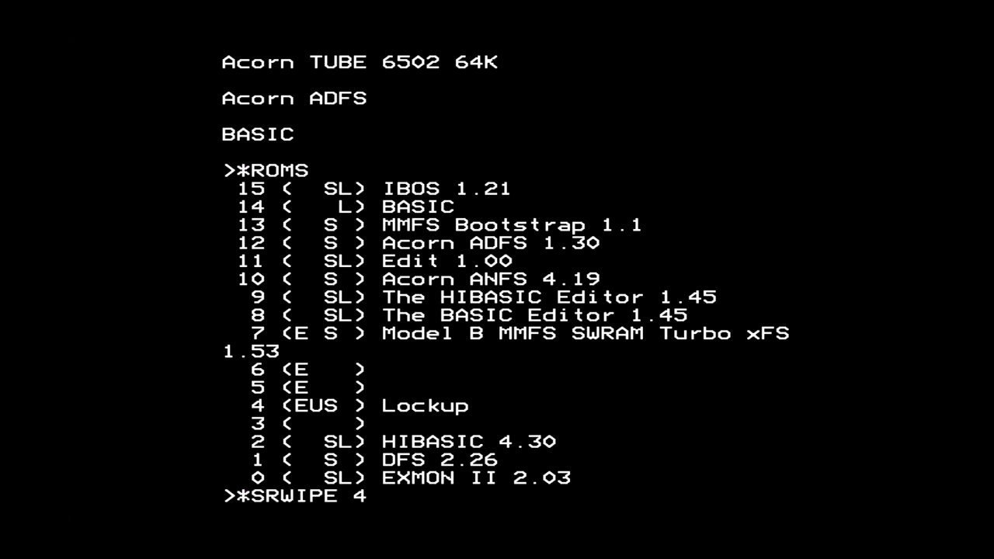
{"action": "key", "text": "Return"}
{"action": "type", "text": "*INSERT 4"}
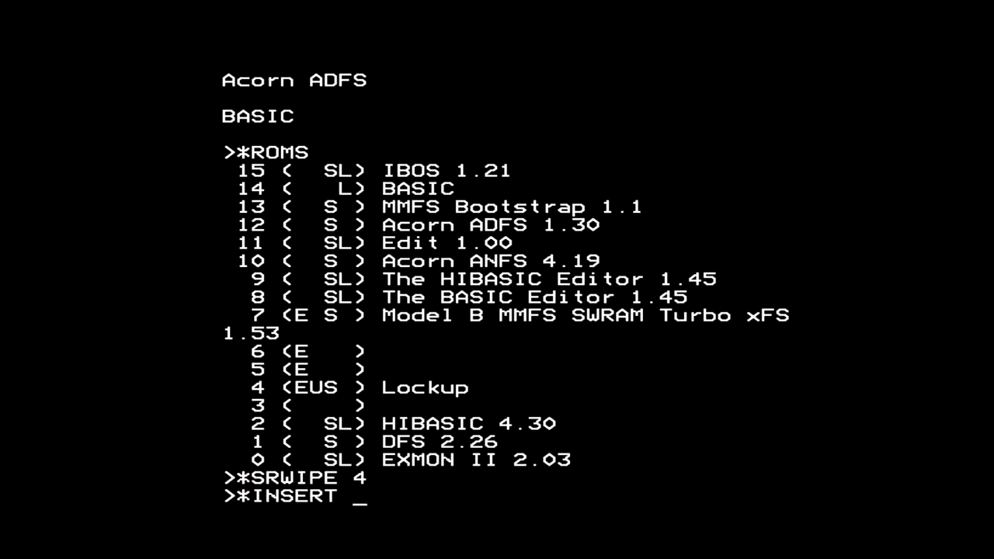